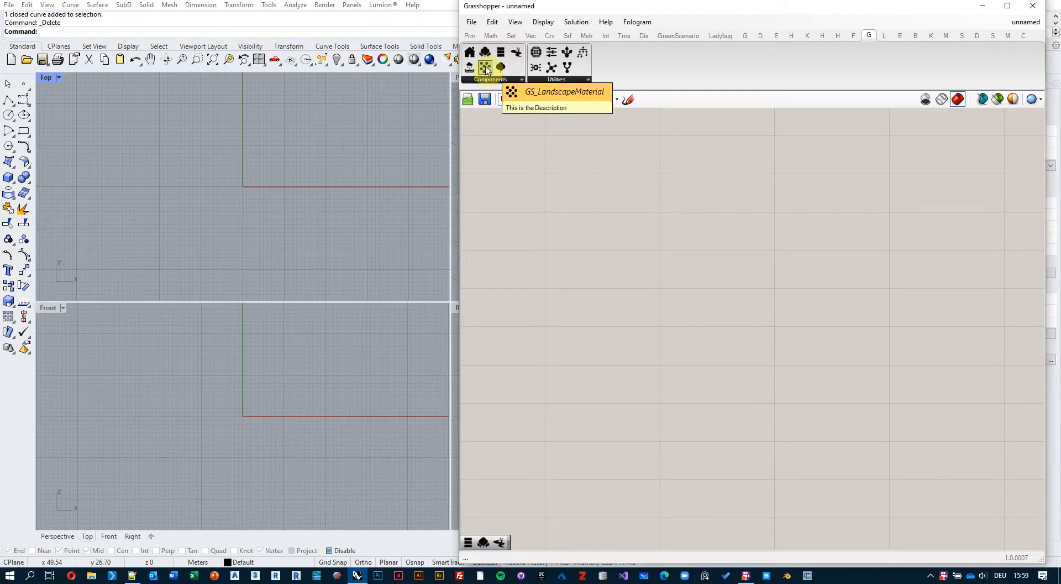
Step: Place a Landscape Material component on the canvas and toggle the drawing of component icons off and back on
drag(485, 69, 665, 213)
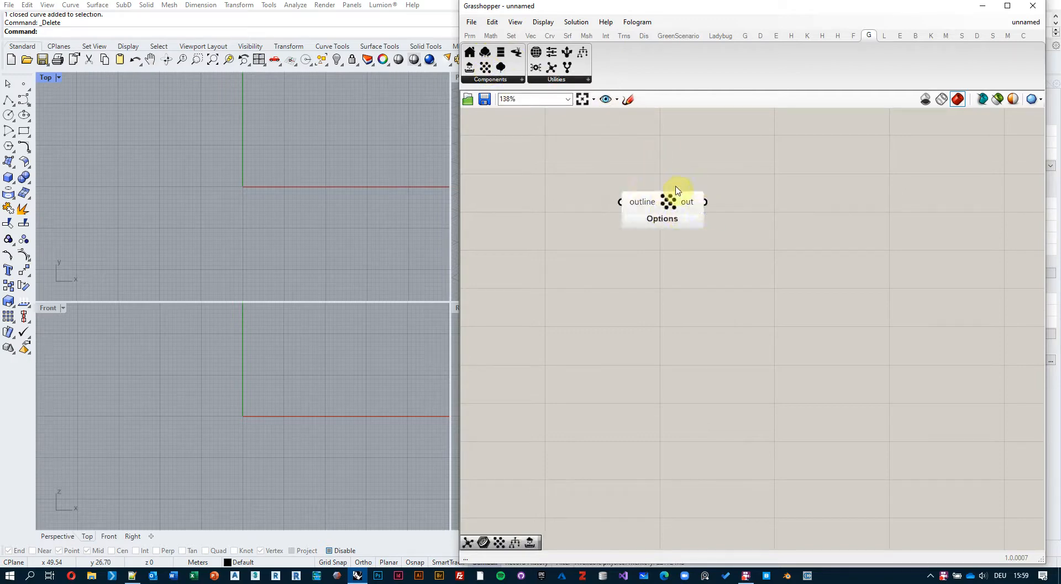
click(551, 27)
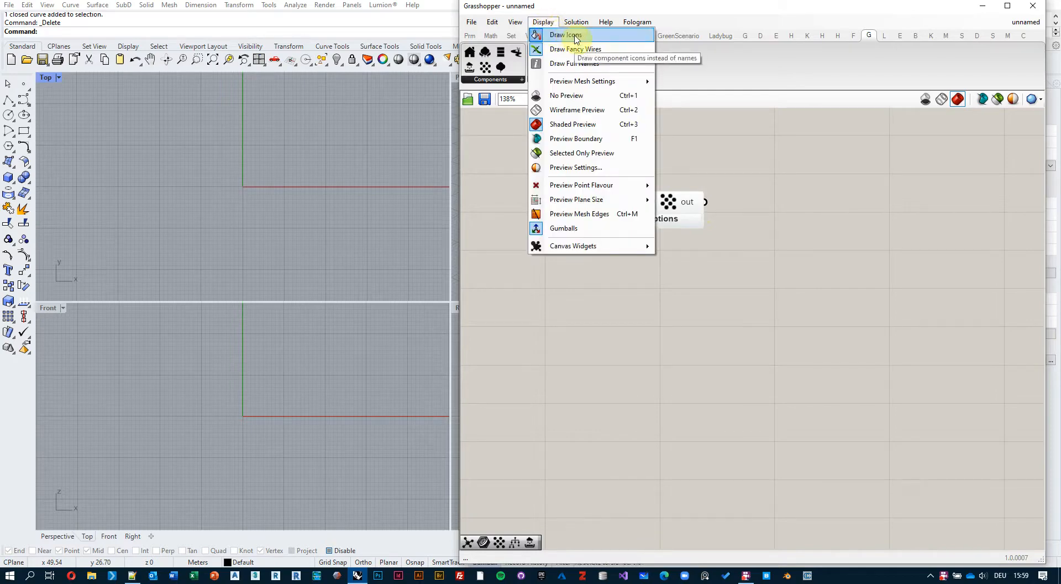
click(575, 36)
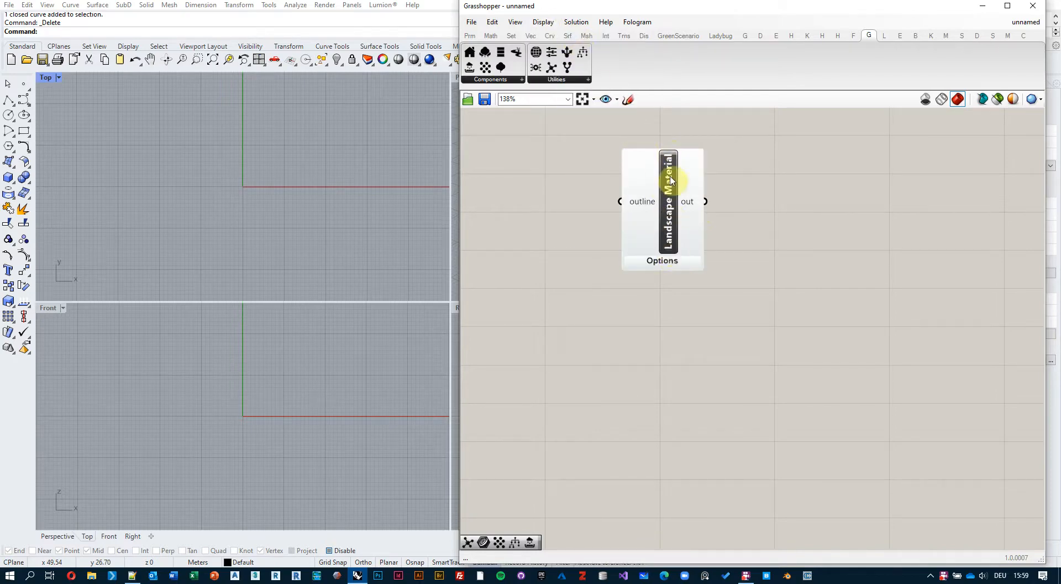
click(544, 22)
click(574, 36)
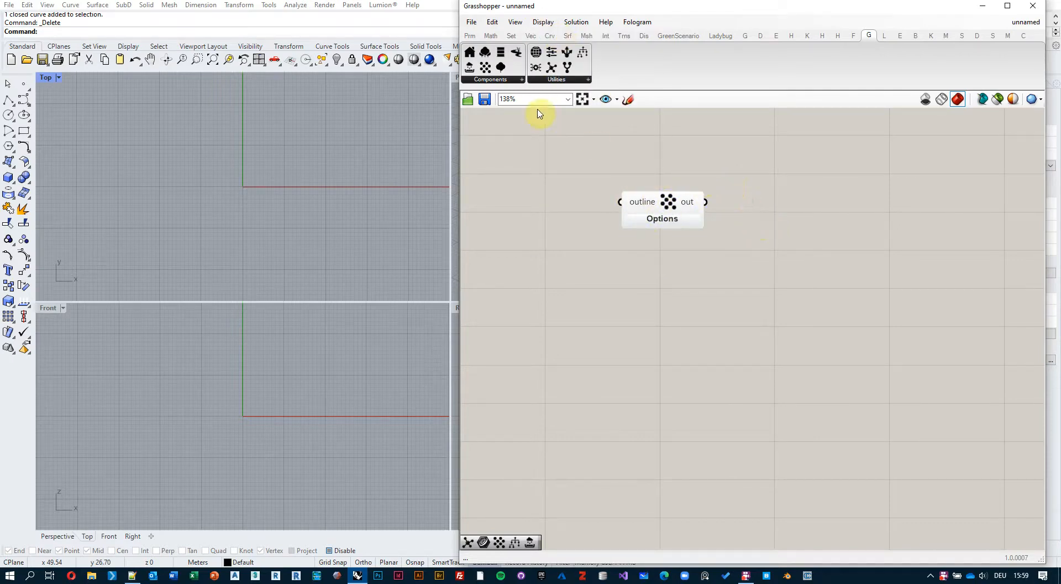
Step: Place a Detention Basin component beside the Landscape Material component and expand the options of both
drag(471, 67, 813, 210)
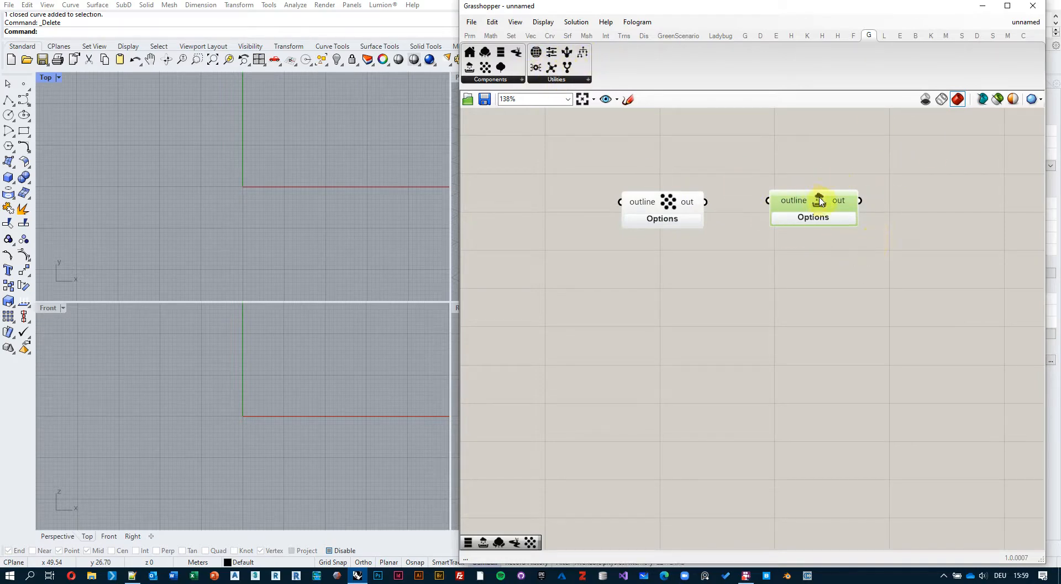
drag(819, 202, 821, 203)
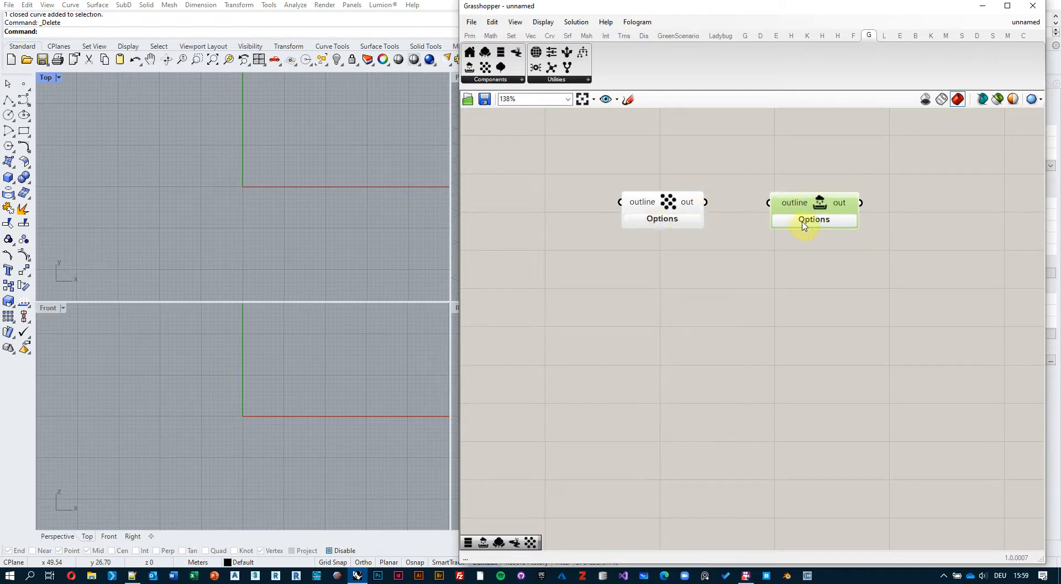
click(681, 222)
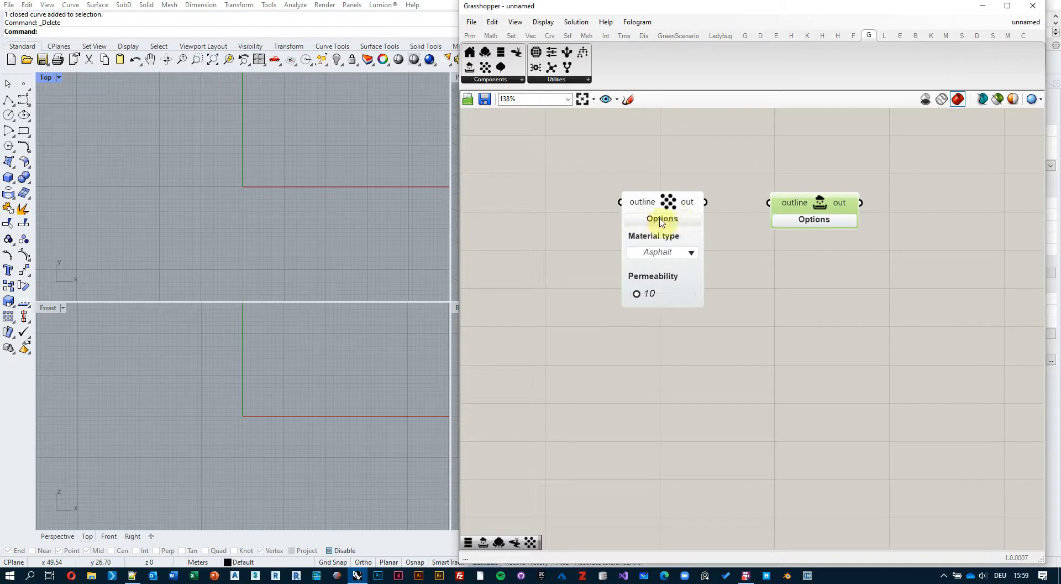
click(816, 220)
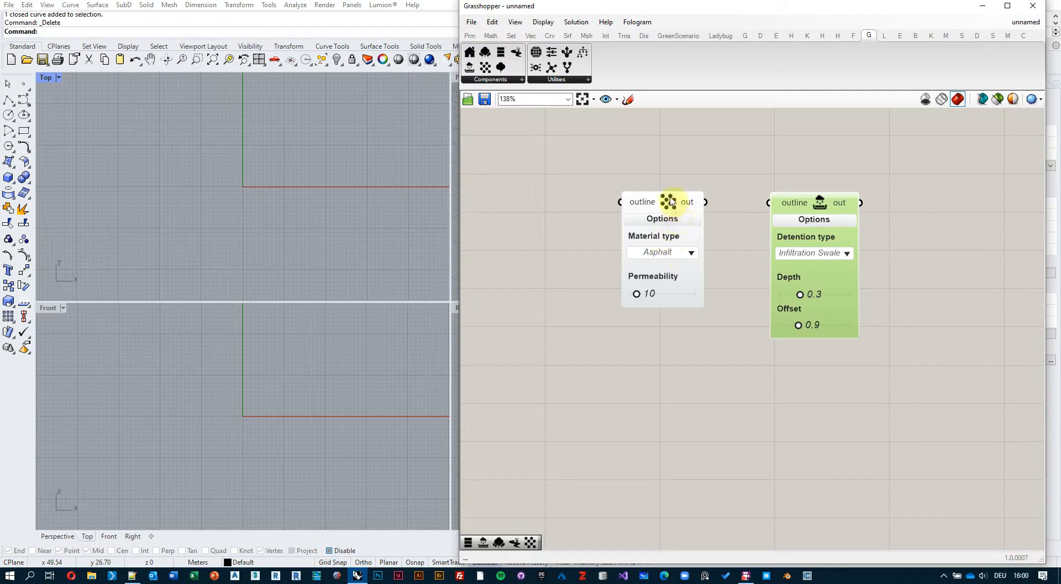
Step: Choose Gravel as the landscape component's material type and Rain Garden as the basin's detention type
click(690, 253)
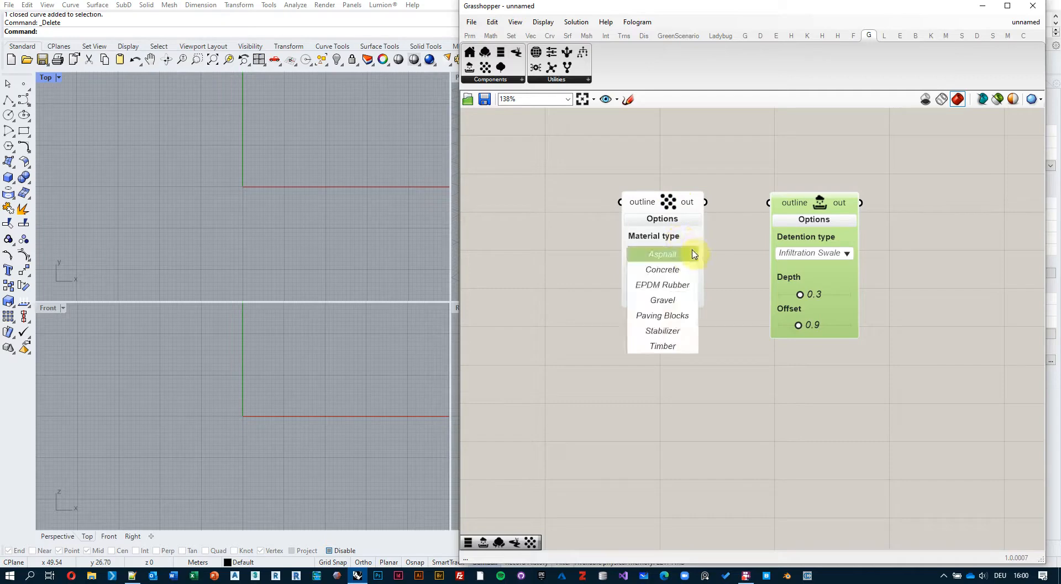
click(683, 302)
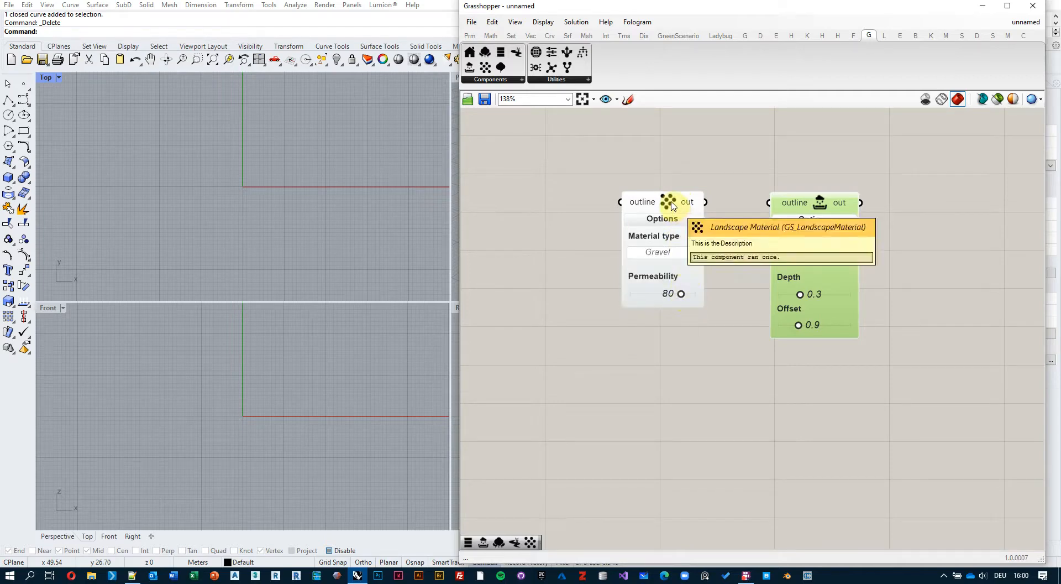
click(829, 255)
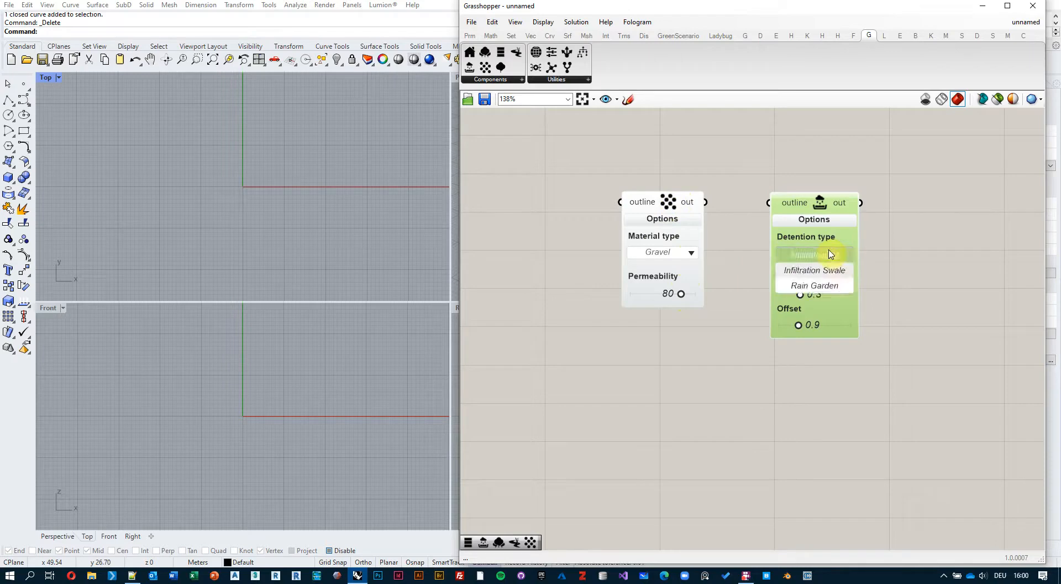
click(829, 286)
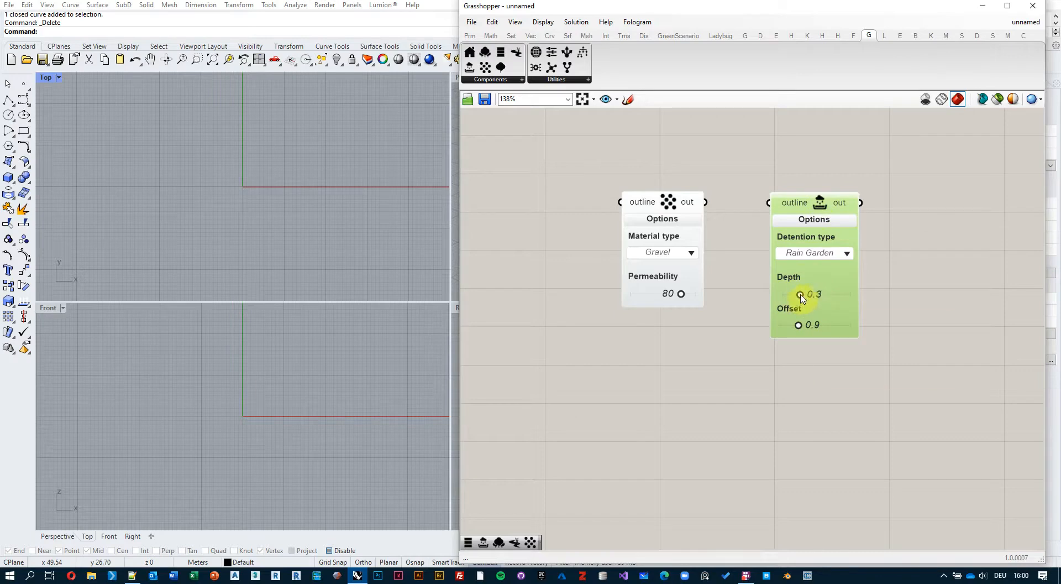
mouse_move(800, 294)
mouse_down()
mouse_move(842, 297)
mouse_move(802, 297)
mouse_up()
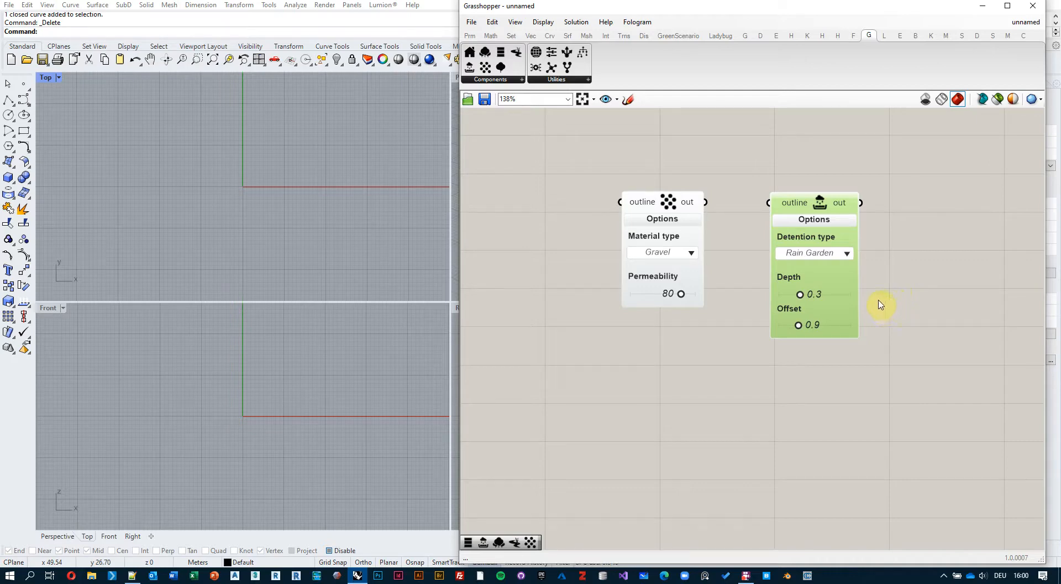
click(902, 278)
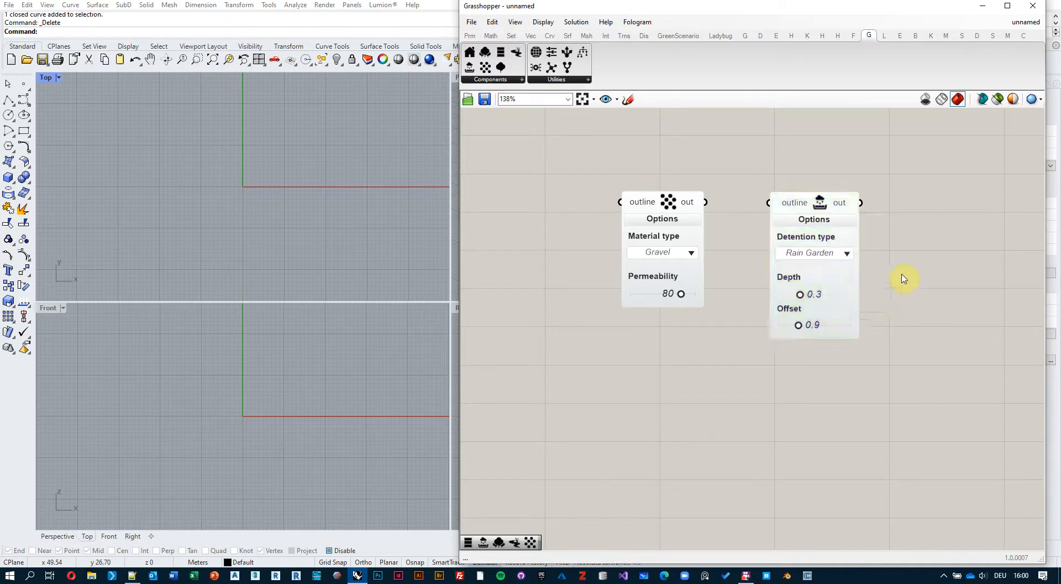
Step: Delete the Detention Basin and Landscape Material components from the canvas
drag(834, 157, 792, 342)
key(Delete)
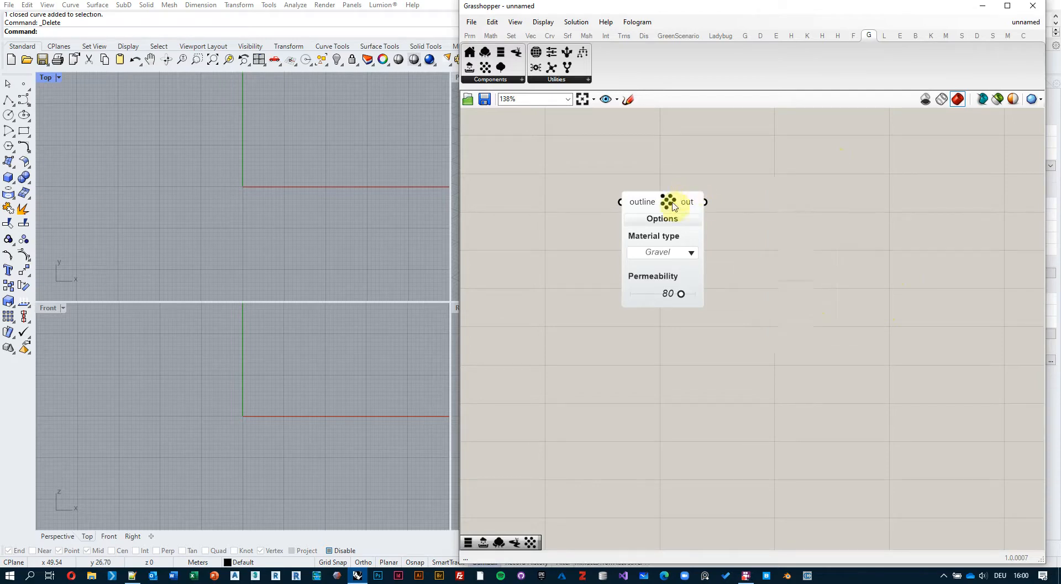
drag(677, 210, 714, 206)
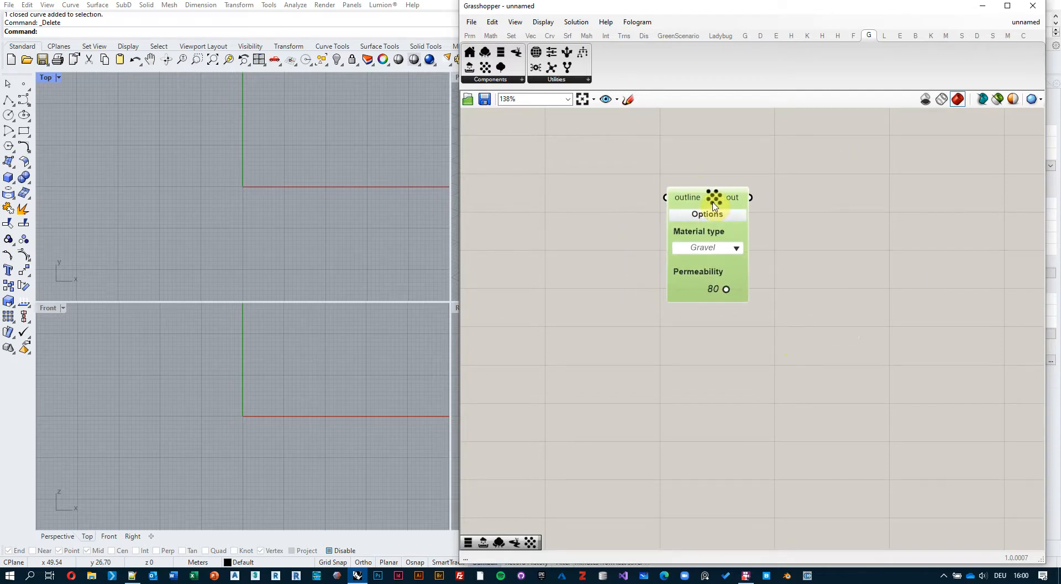
click(577, 193)
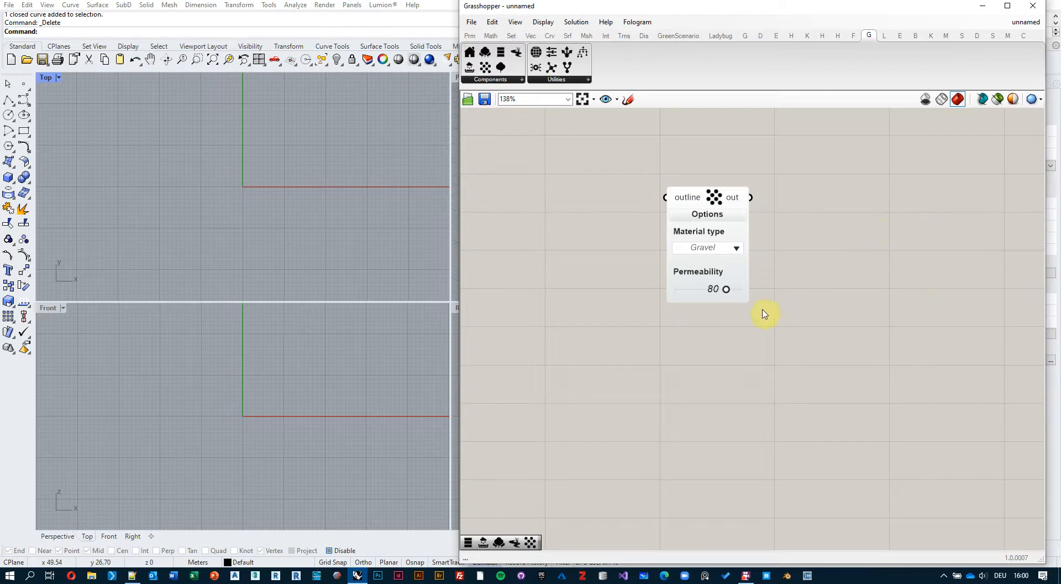
drag(785, 159, 617, 378)
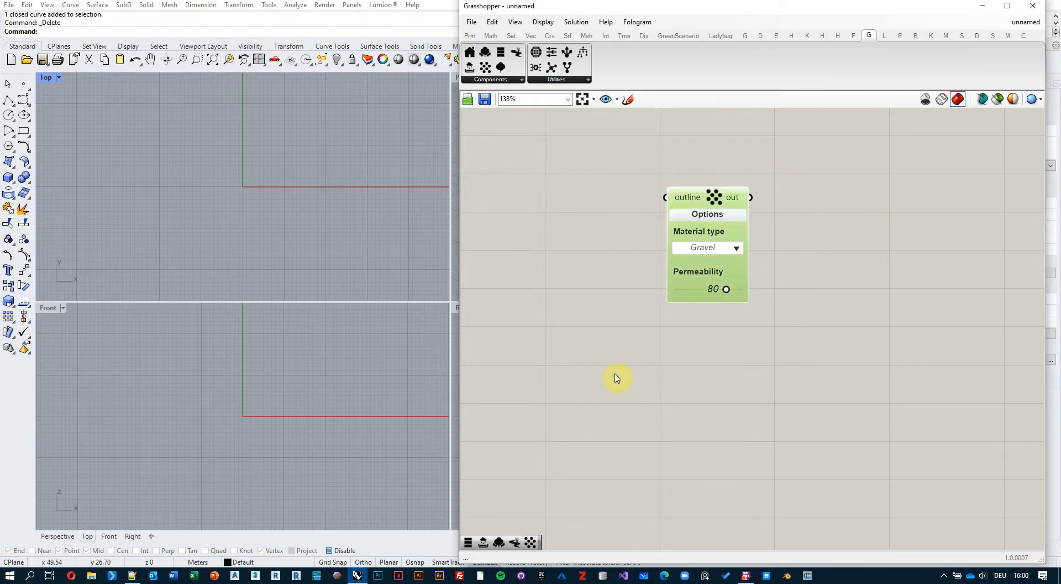
key(Delete)
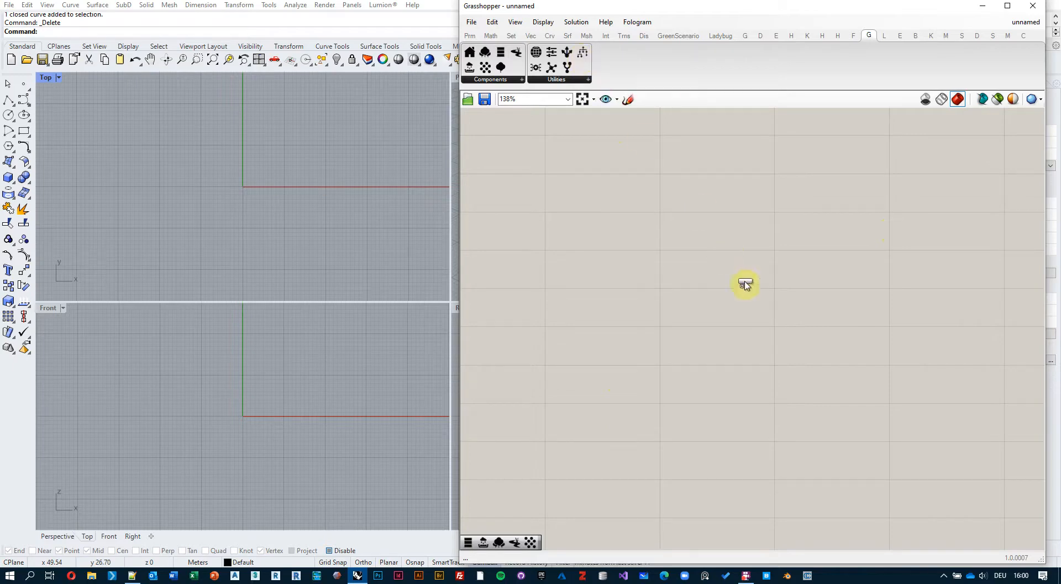
Step: Place the GreenScenario template component on the canvas, expand its options and generate the Default Setup template
drag(745, 284, 799, 325)
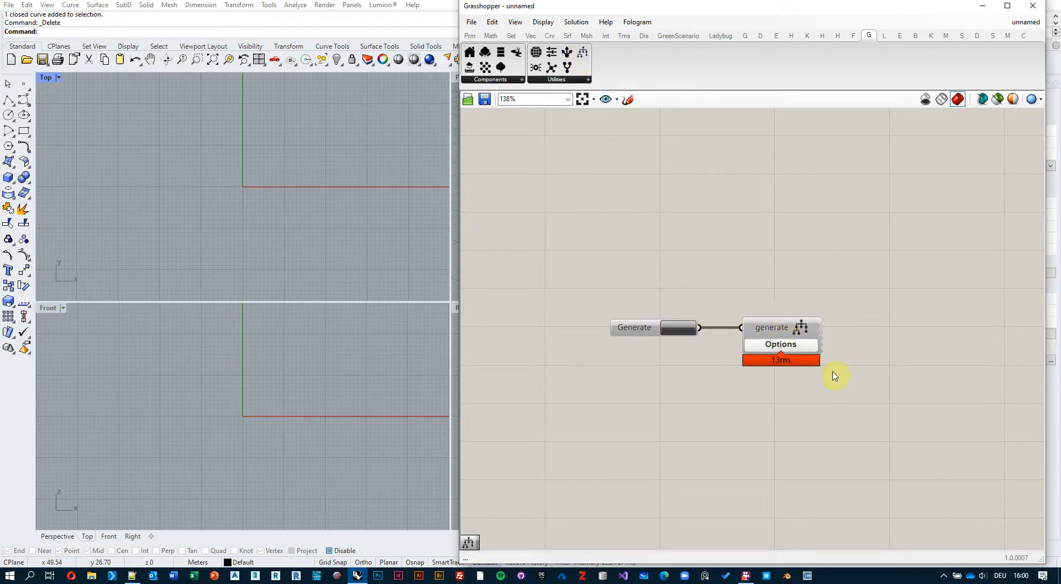
click(788, 345)
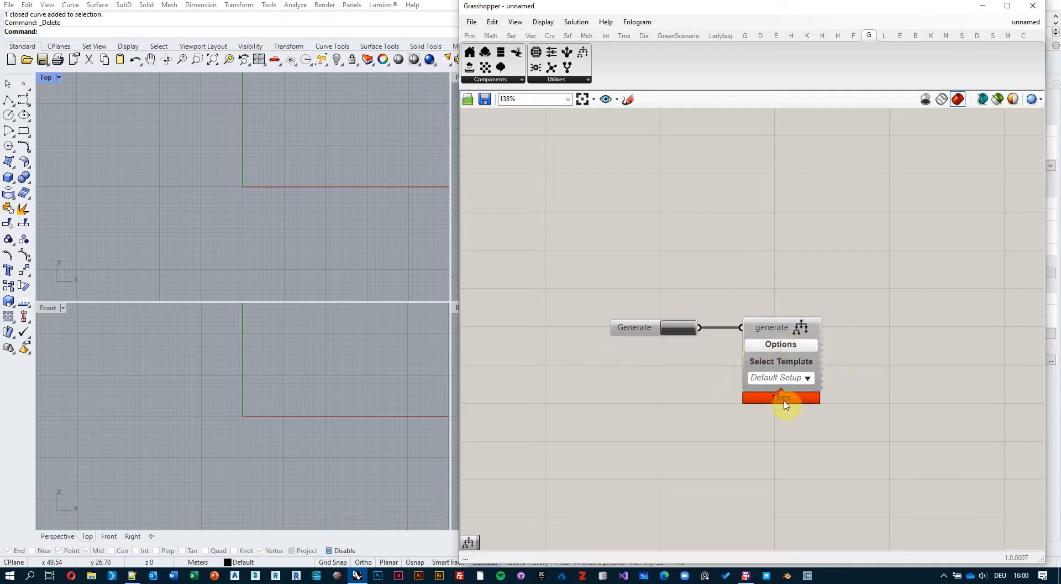
click(683, 332)
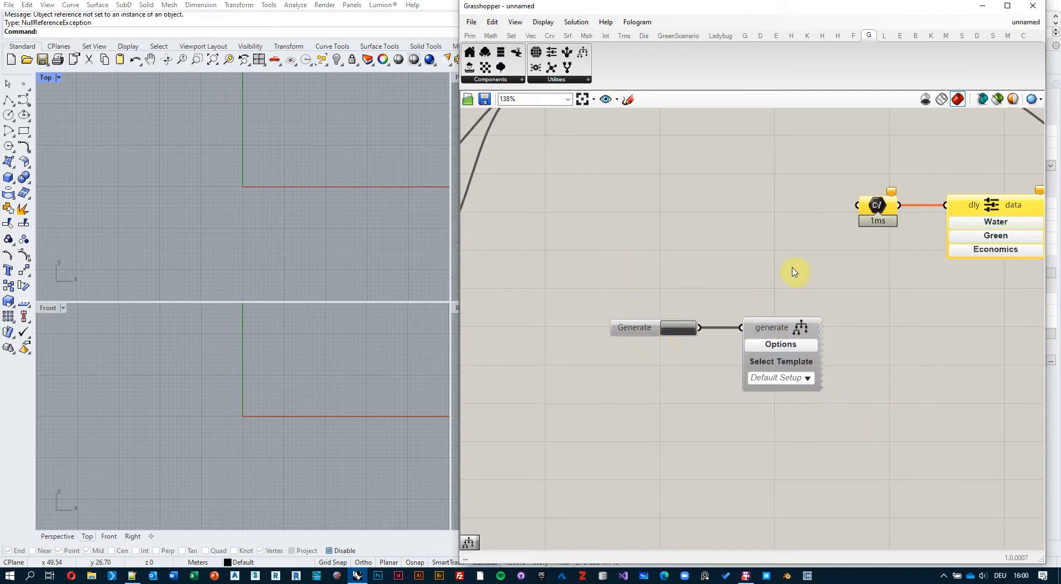
Step: Examine the generated definition, from the curve and point inputs of the landscape components through to the scenario, settings and dashboard components
scroll(733, 287, down, 5)
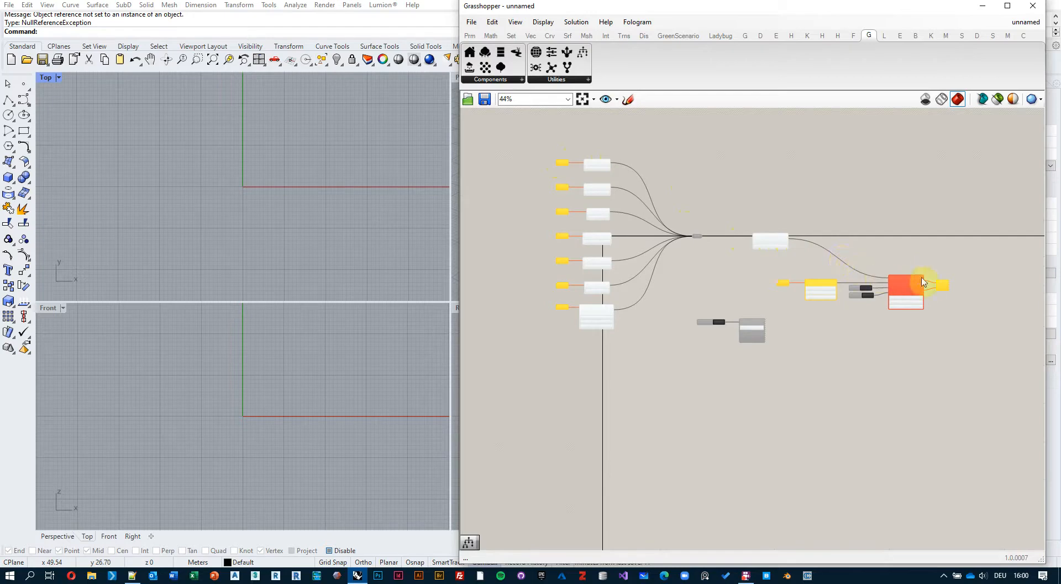
scroll(580, 150, up, 5)
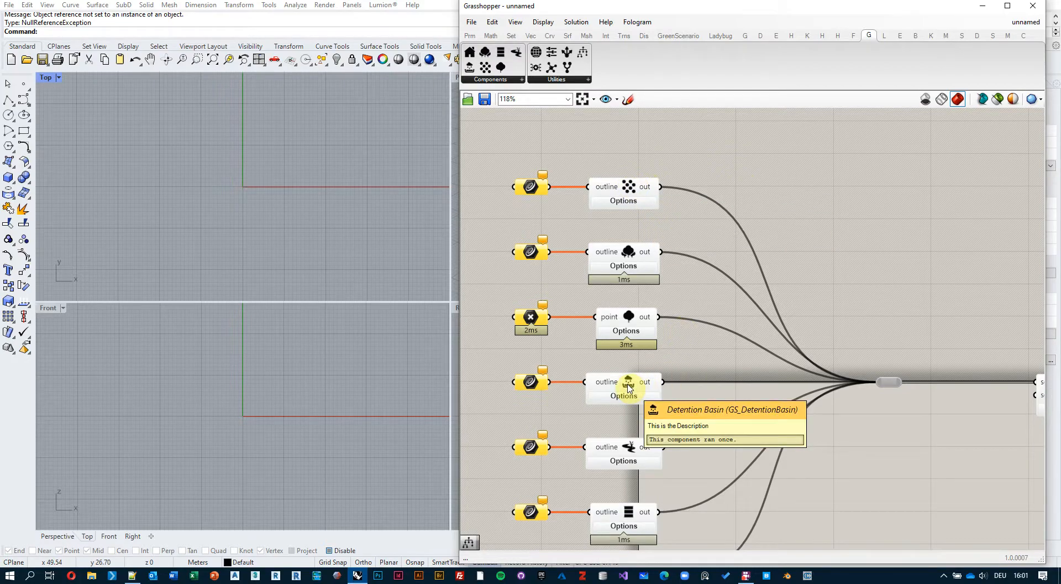
scroll(677, 387, down, 3)
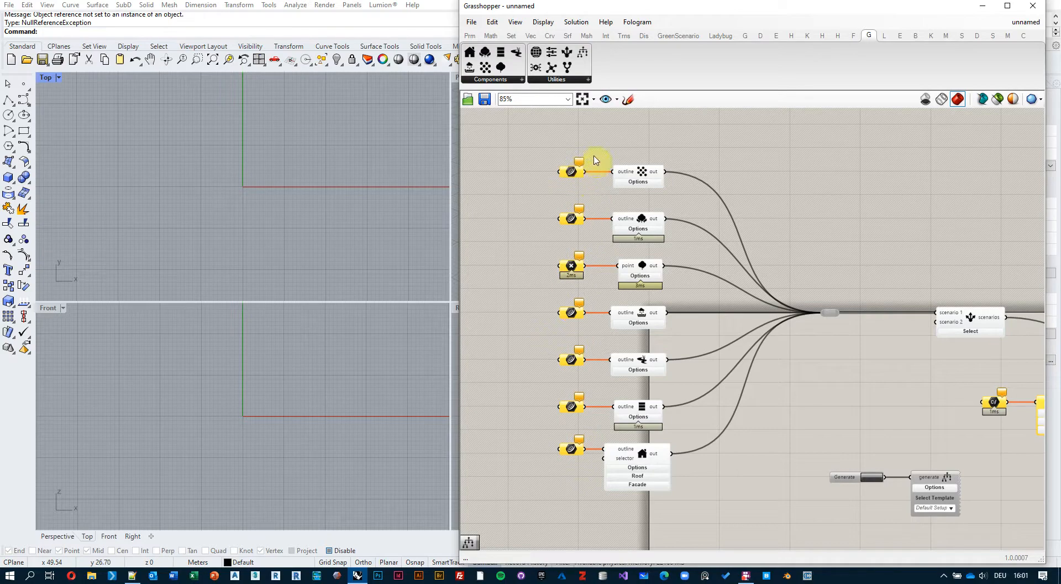
scroll(575, 171, up, 3)
mouse_move(586, 165)
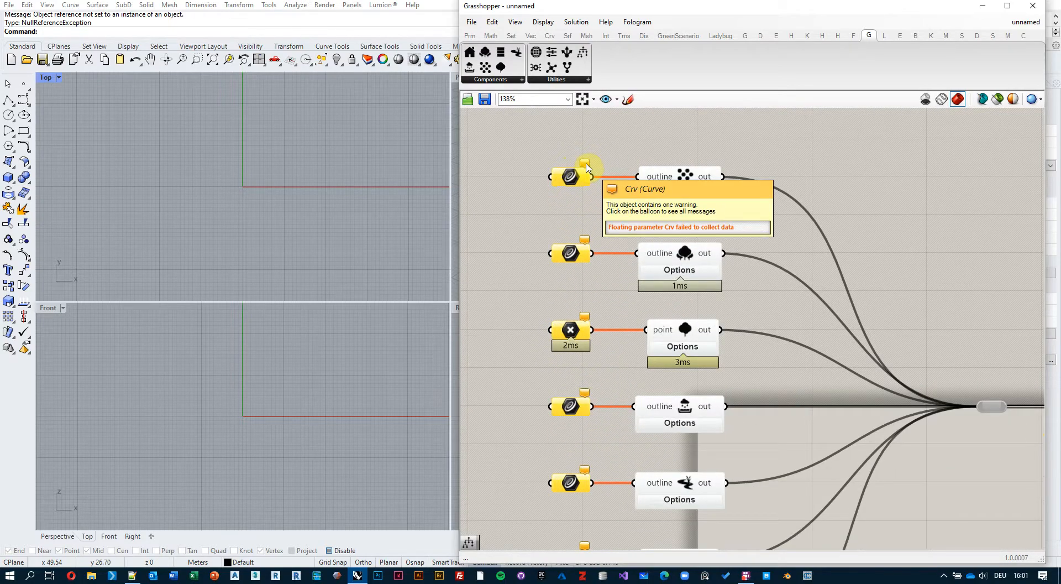
scroll(575, 160, down, 5)
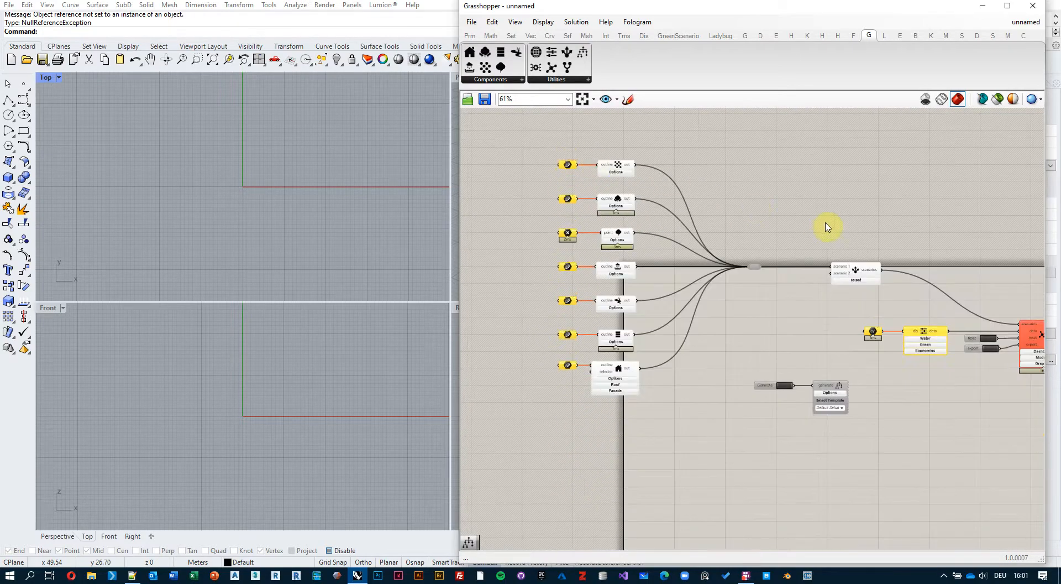
right_drag(827, 225, 694, 208)
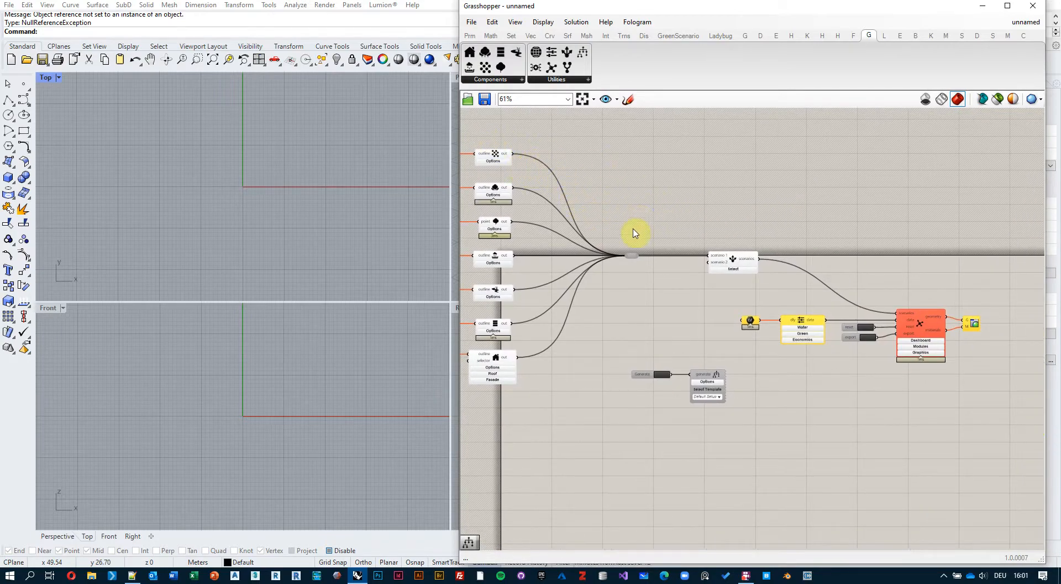
scroll(710, 237, up, 2)
right_drag(639, 218, 765, 233)
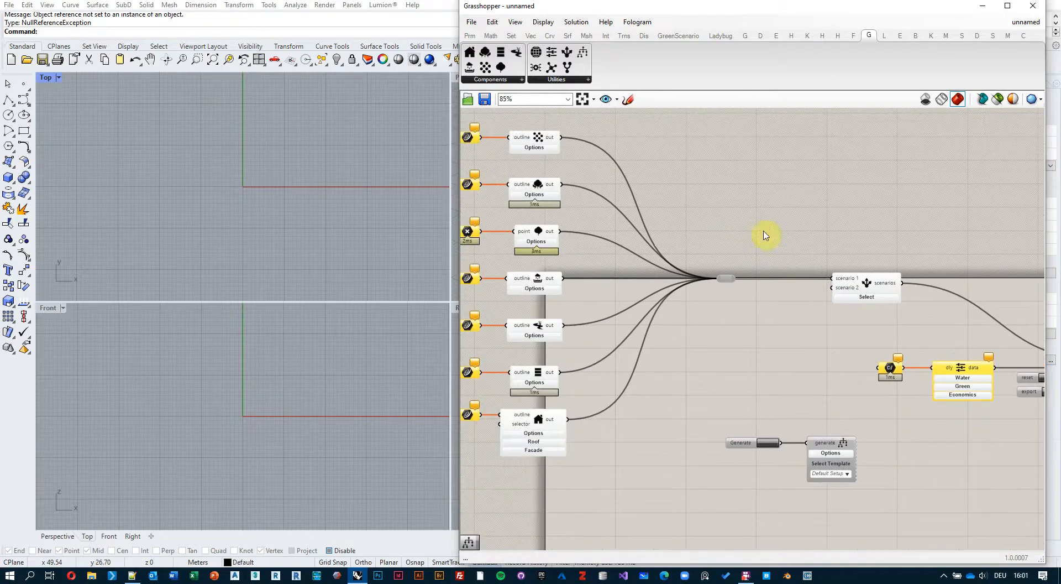
Step: Add scenario inputs 3 and 4 to the scenario component, remove them again and expand its Select section
scroll(635, 265, up, 4)
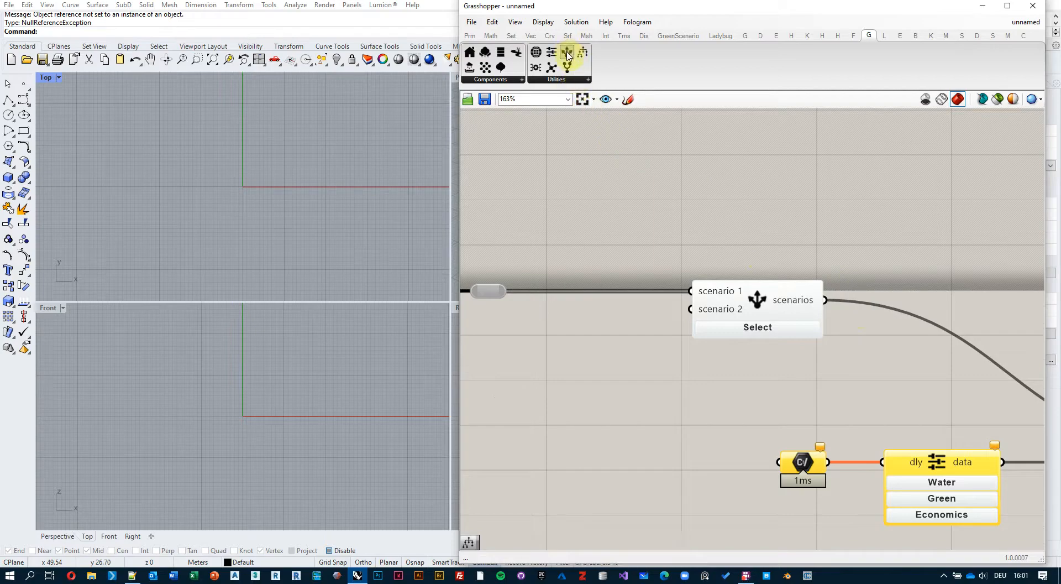
scroll(698, 287, up, 4)
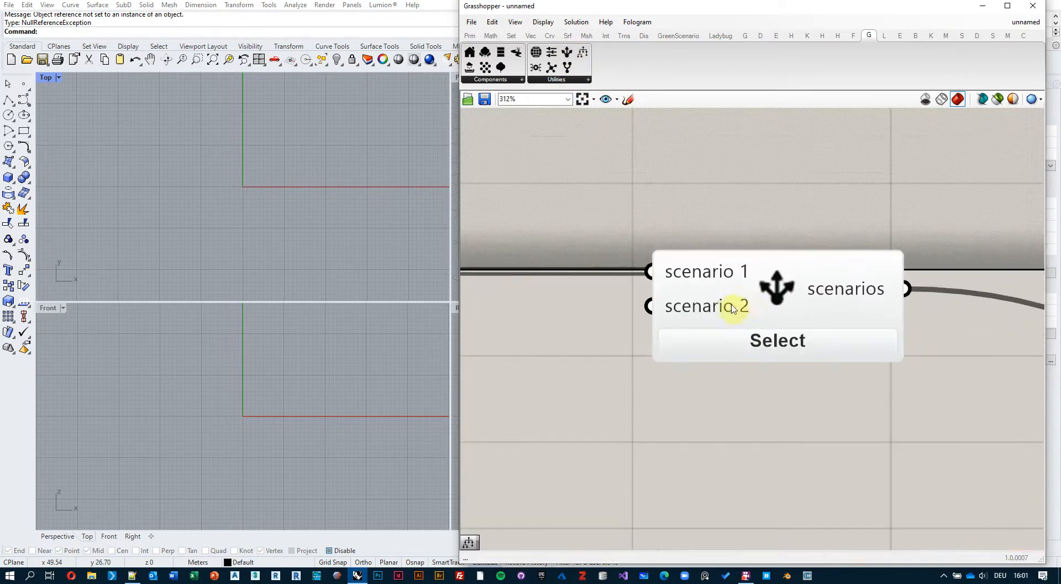
scroll(734, 309, up, 5)
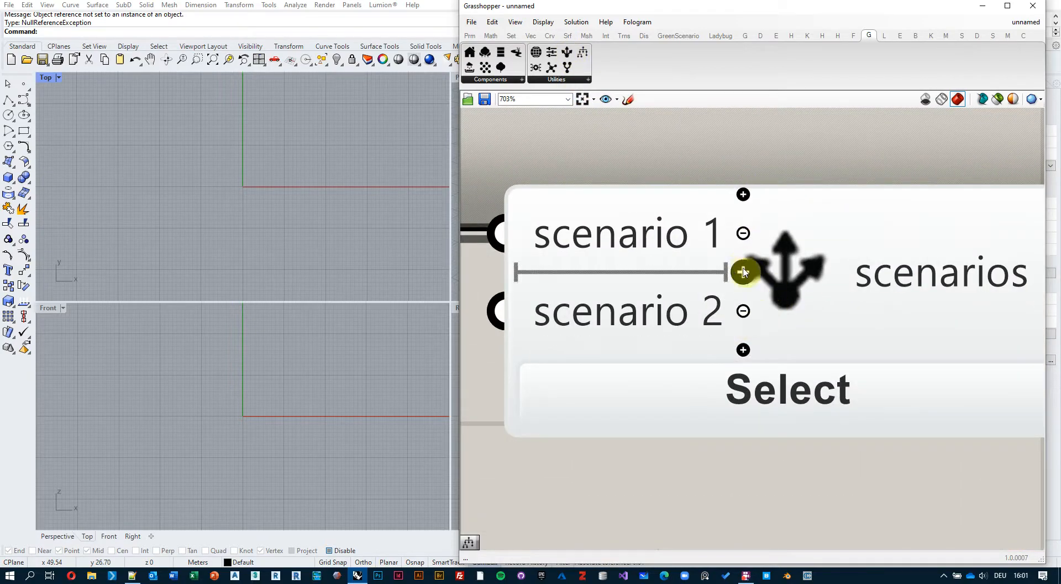
click(743, 349)
click(742, 387)
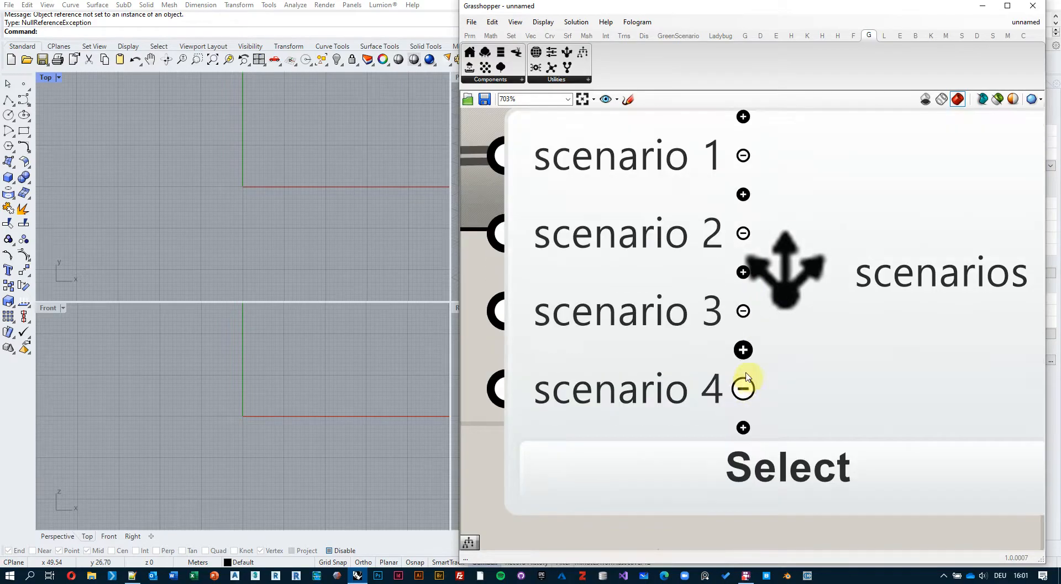
click(744, 384)
click(746, 350)
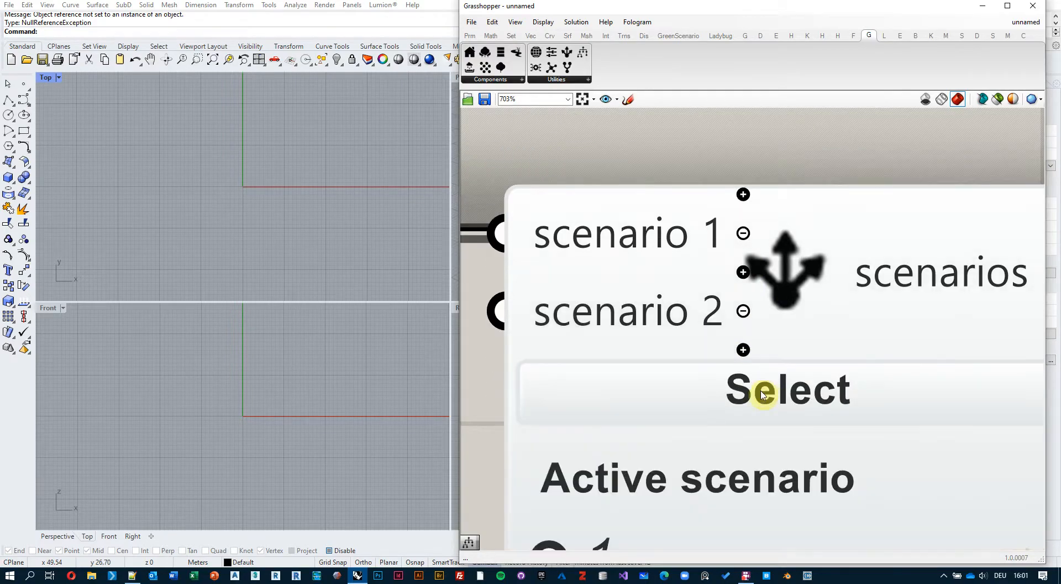
scroll(762, 394, down, 3)
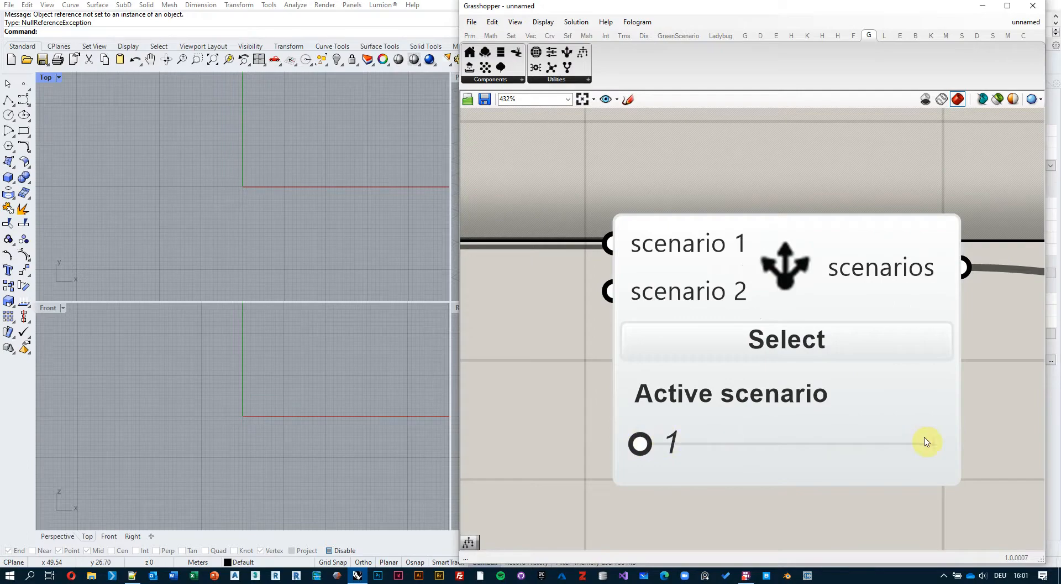
Step: Add a scenario 3 input to the scenario component and try its Active scenario slider
mouse_move(637, 441)
mouse_down()
mouse_move(961, 446)
mouse_move(635, 446)
mouse_up()
scroll(756, 311, up, 2)
click(769, 323)
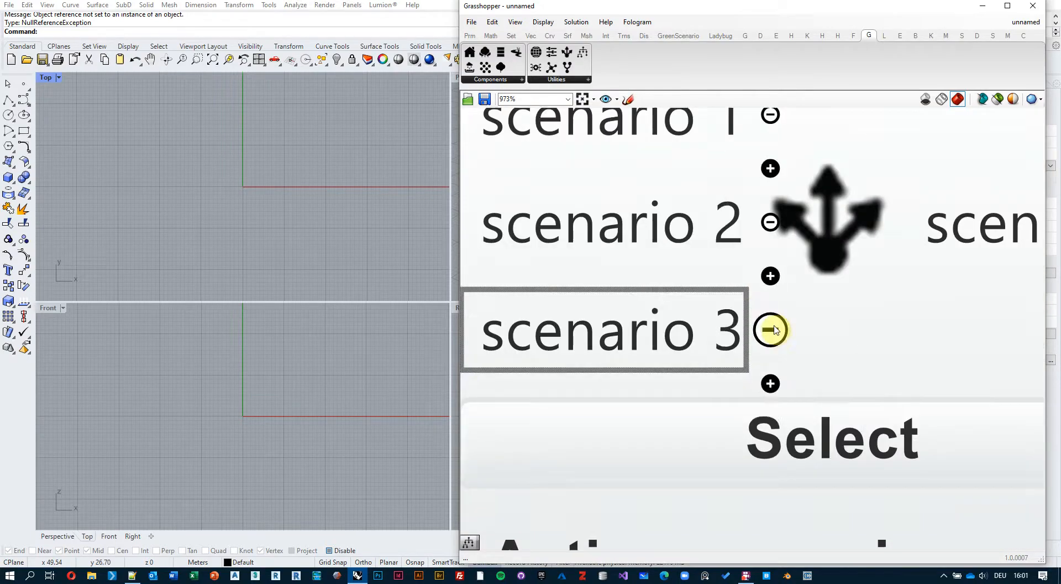
scroll(784, 313, down, 2)
mouse_move(661, 468)
mouse_down()
mouse_move(977, 471)
mouse_move(661, 468)
mouse_up()
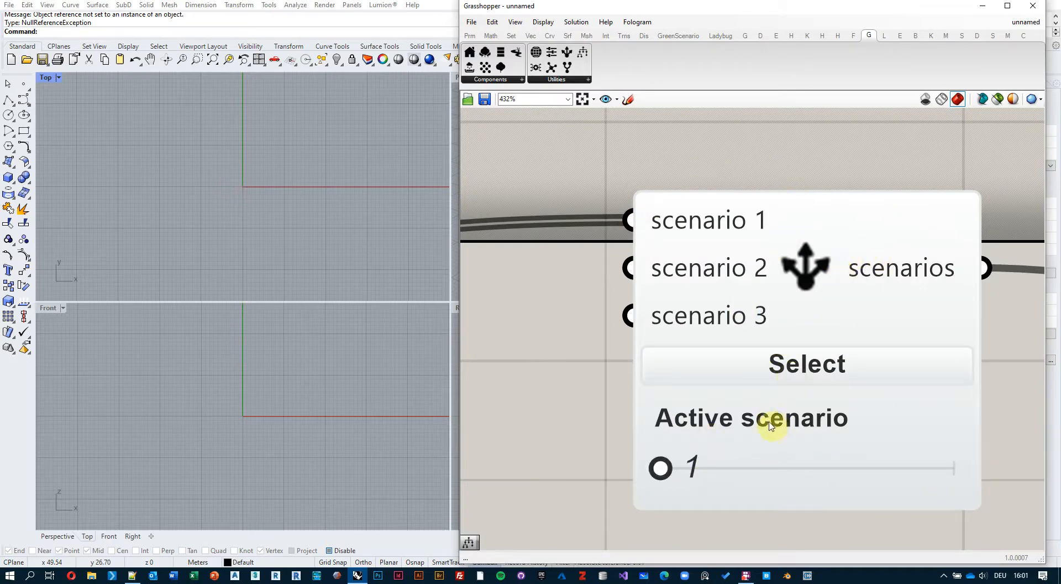
Step: Remove scenario inputs 3 and 2 from the scenario component and collapse its Select section
scroll(768, 276, up, 2)
scroll(793, 268, up, 2)
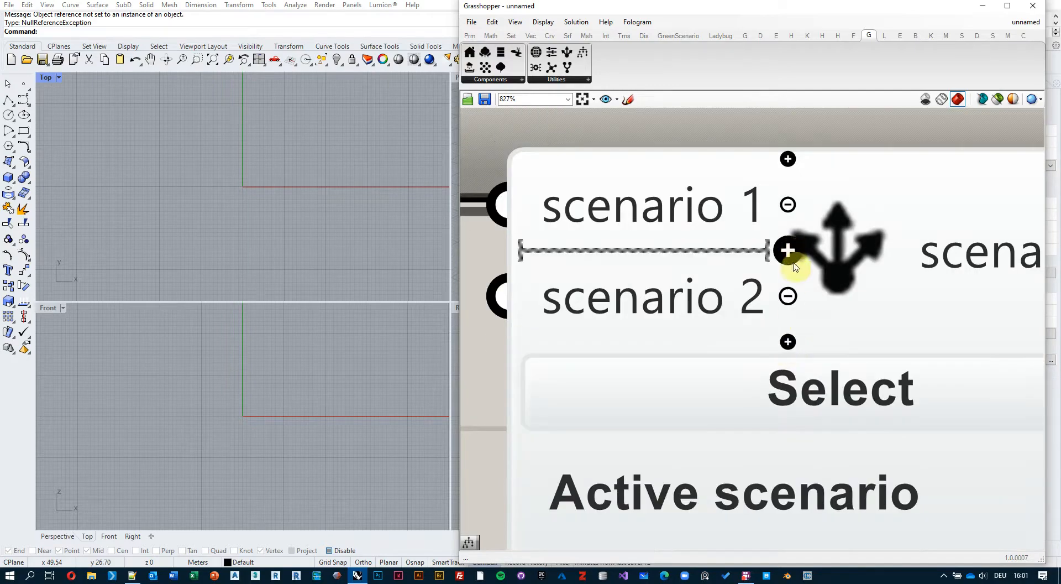
click(788, 296)
scroll(691, 177, down, 6)
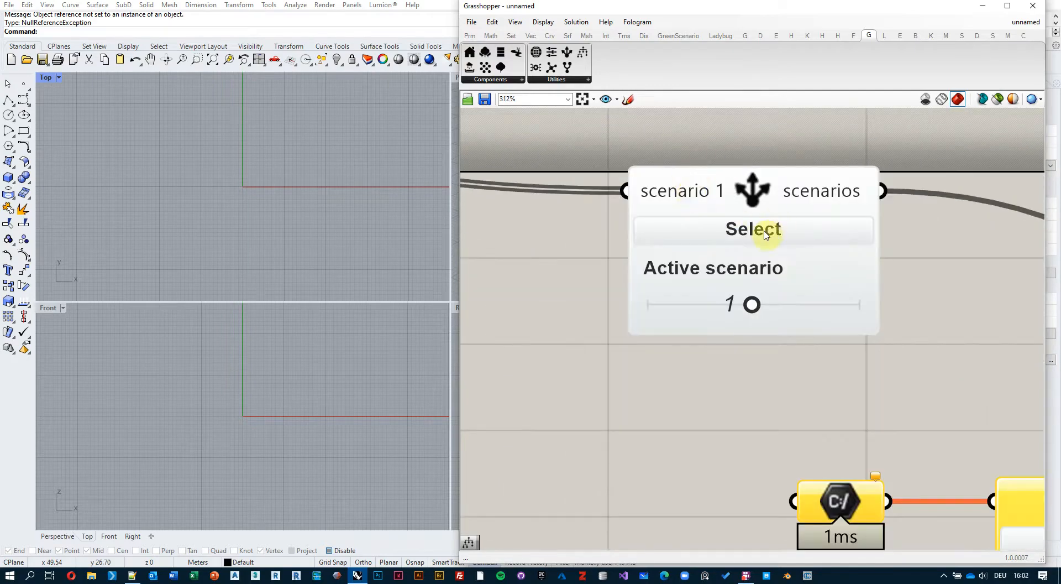
scroll(649, 232, down, 5)
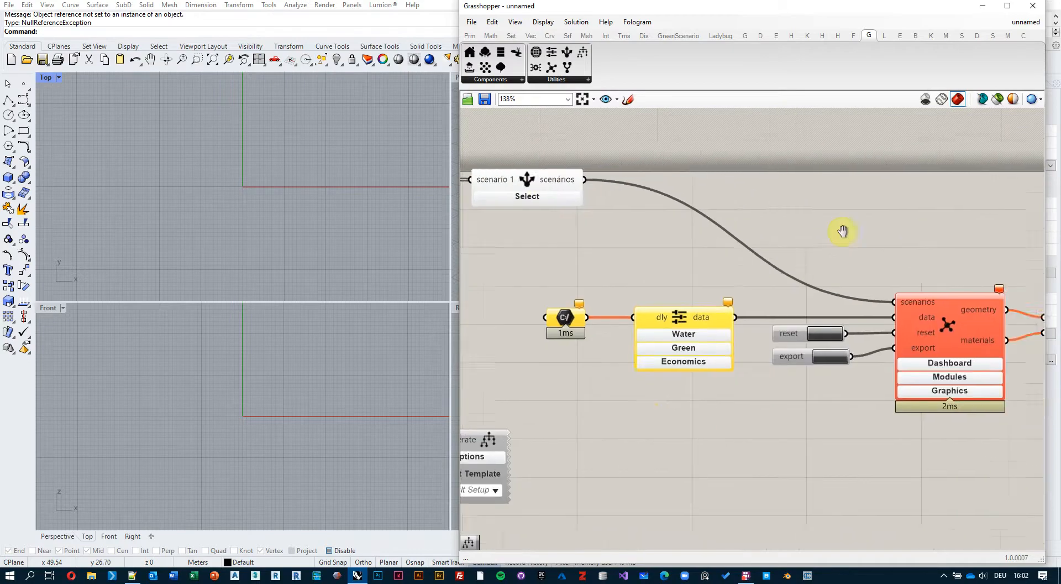
Step: Expand the Water, Green and Economics sections of the settings component, review their parameters and collapse them again
right_drag(842, 231, 724, 211)
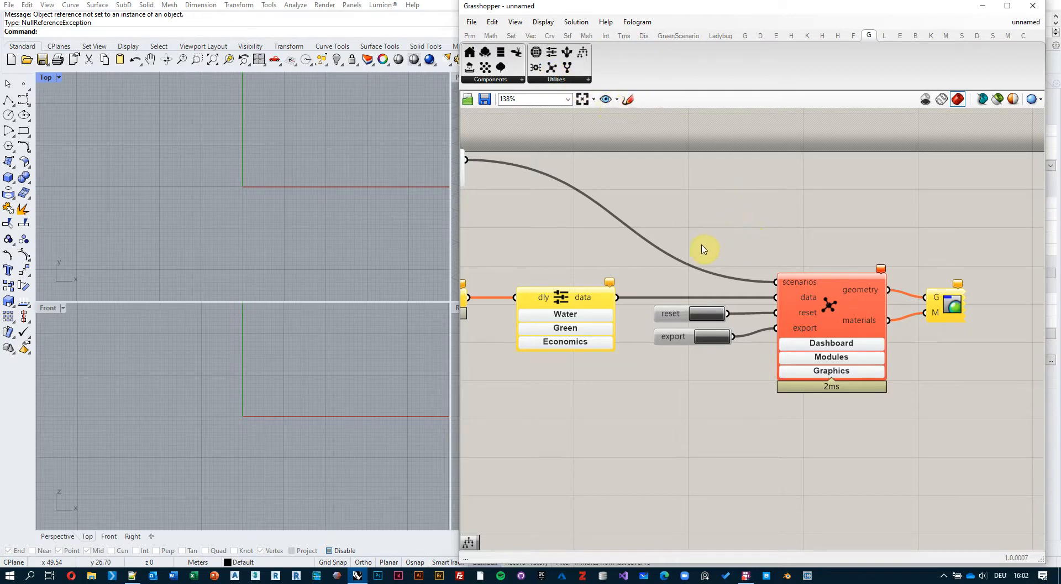
right_drag(716, 243, 818, 246)
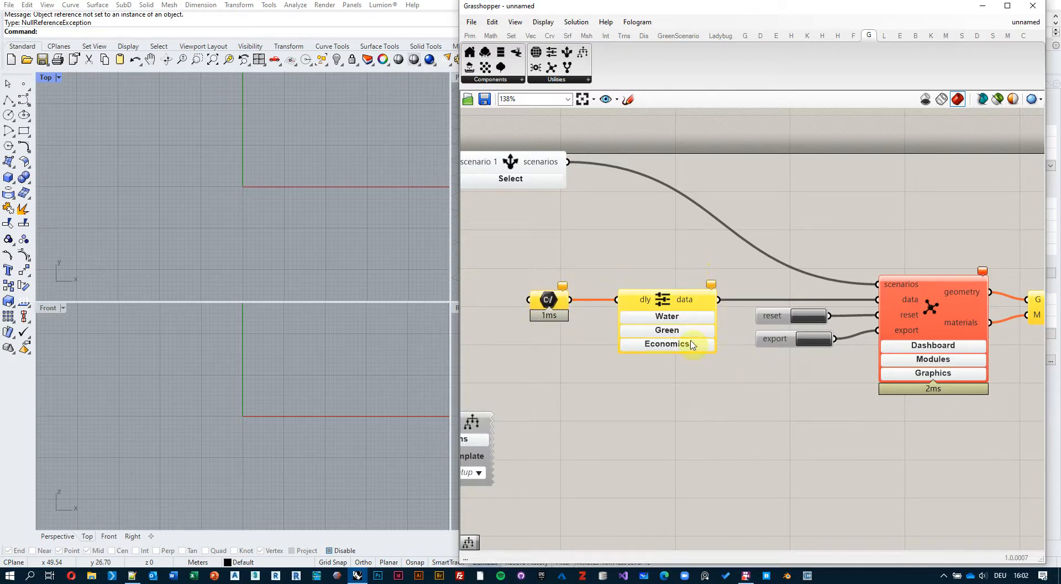
click(676, 318)
right_drag(751, 430, 748, 335)
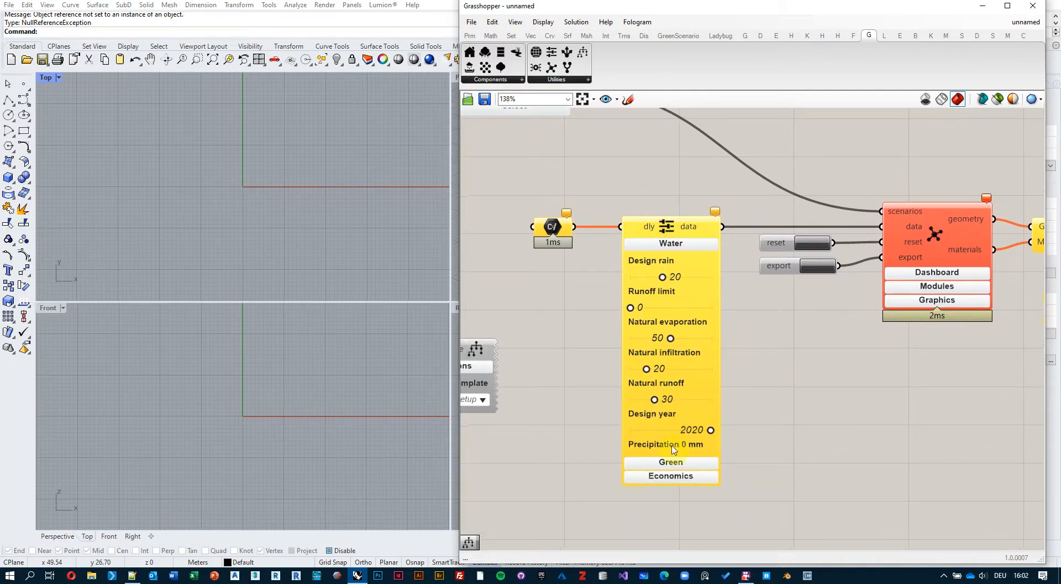
click(670, 461)
right_drag(744, 470, 744, 356)
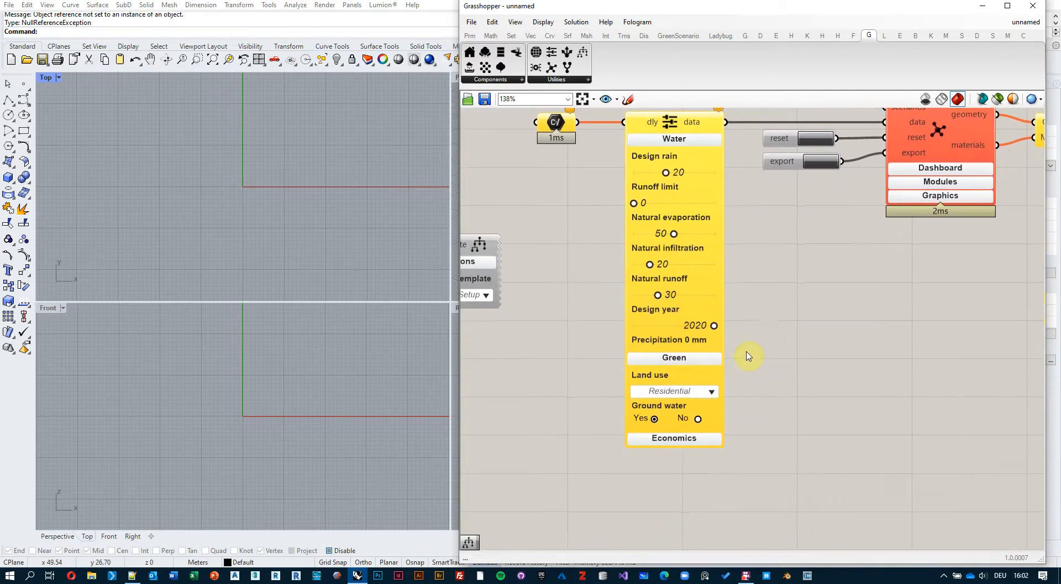
click(666, 445)
right_drag(738, 446, 739, 481)
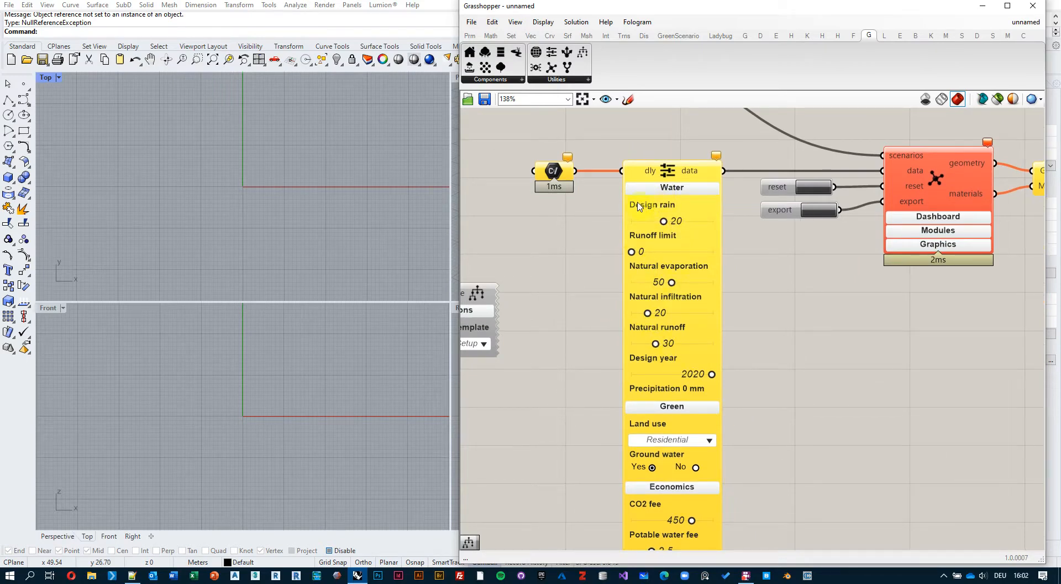
click(677, 187)
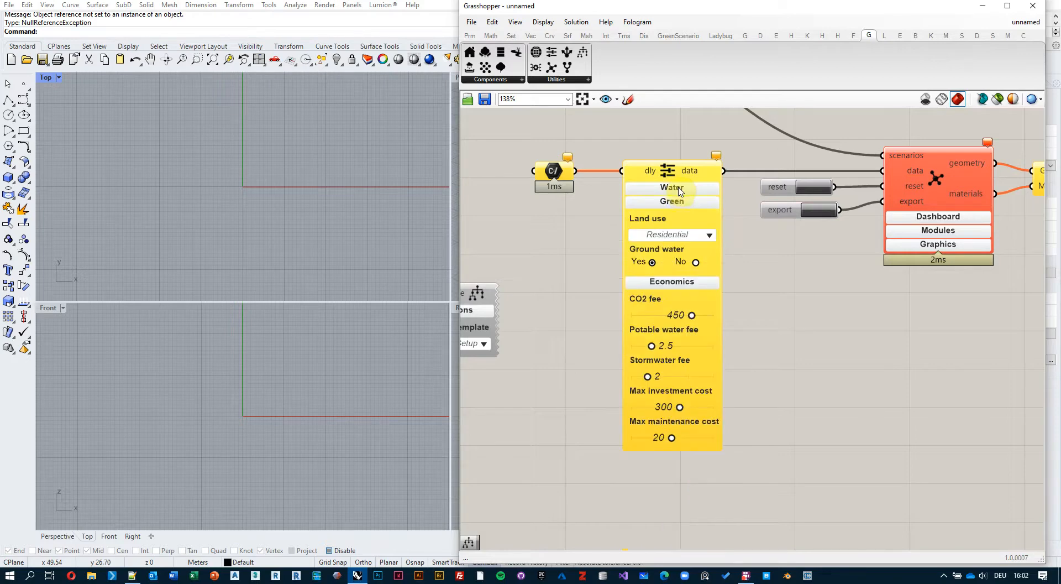
click(670, 281)
click(676, 201)
Step: Examine the runtime messages on the preview component and the dashboard component
right_drag(840, 299, 706, 334)
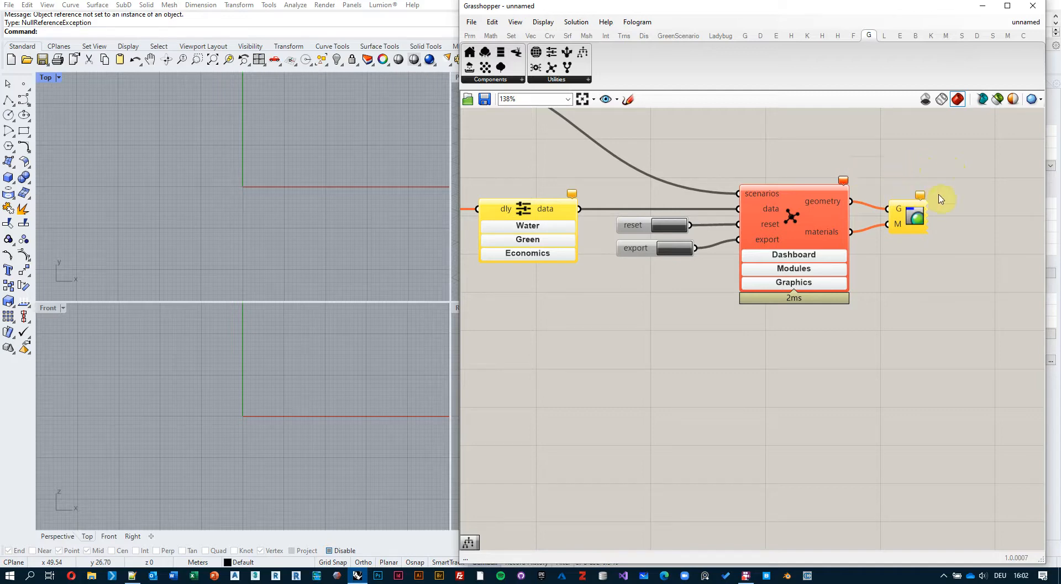
mouse_move(920, 199)
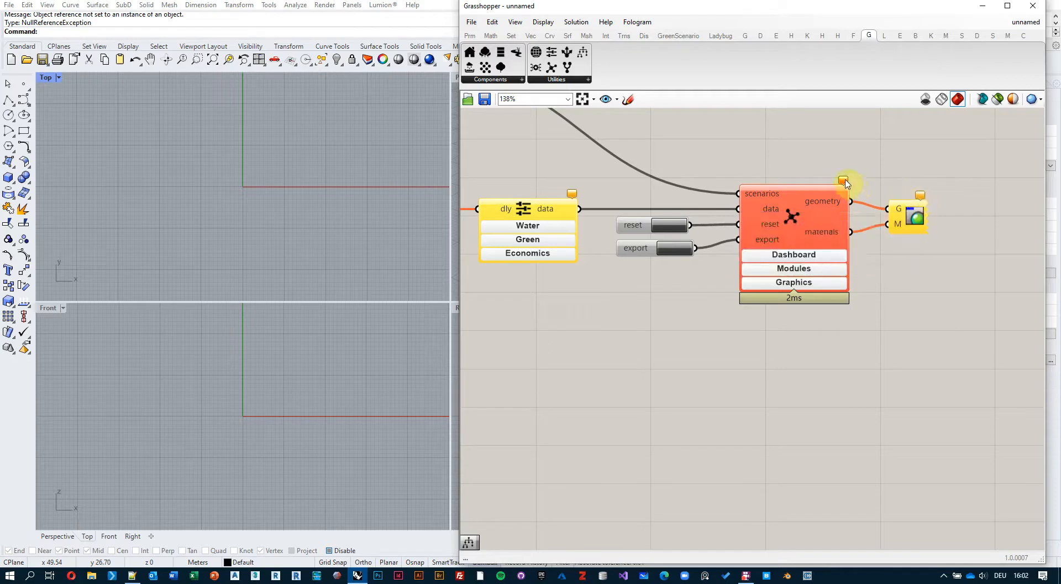
mouse_move(844, 181)
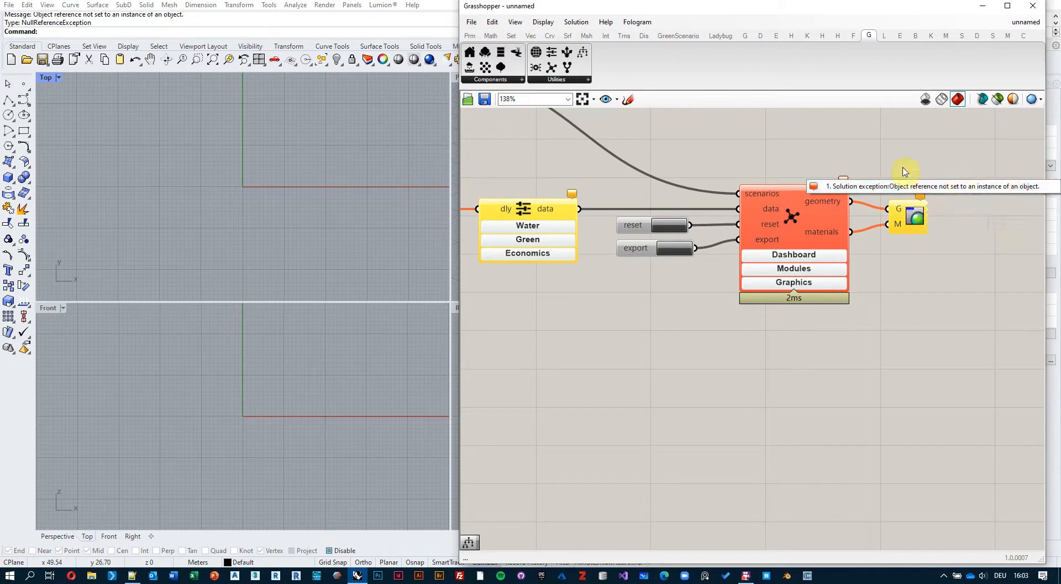
Step: Draw a rectangle around the origin in Rhino's Top viewport
scroll(670, 348, down, 5)
right_drag(632, 249, 836, 224)
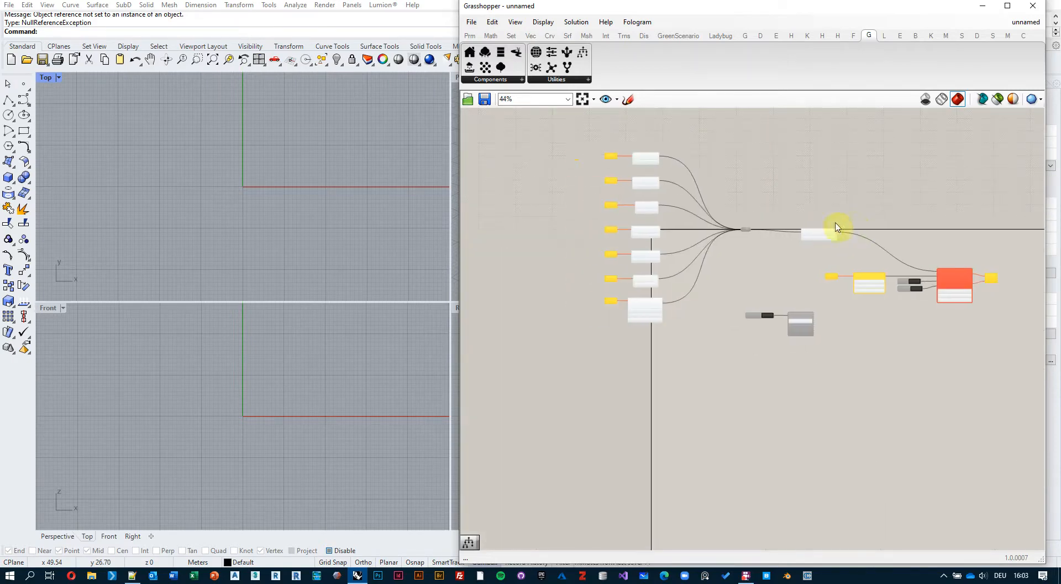
scroll(613, 162, up, 4)
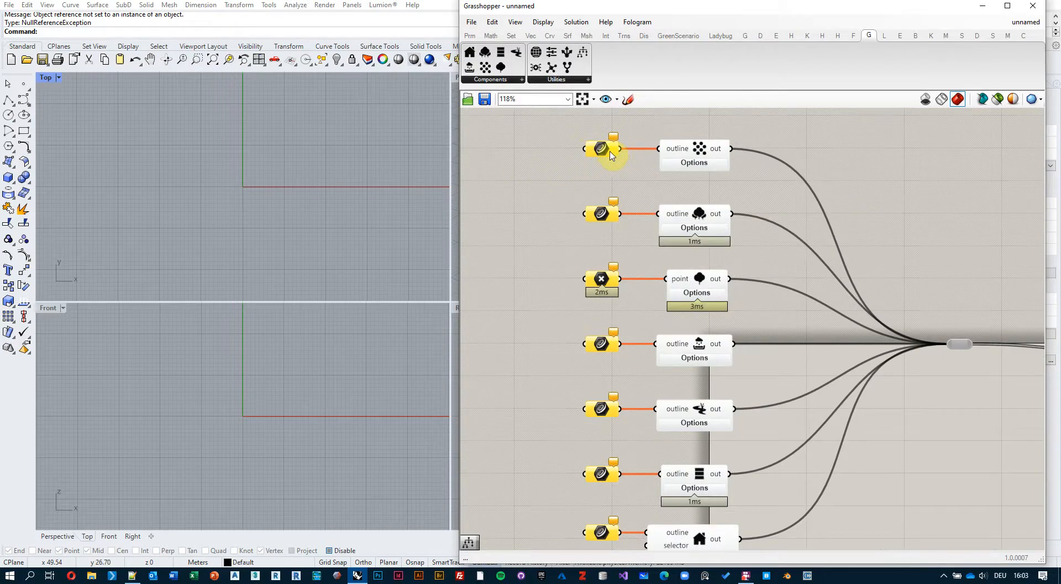
click(24, 130)
click(202, 241)
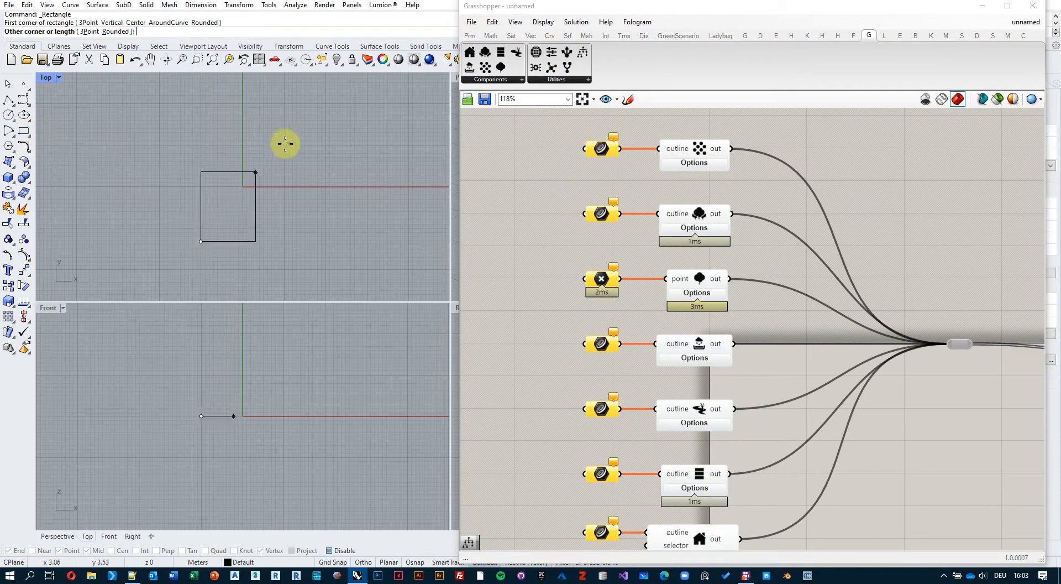
click(325, 103)
Step: Set the drawn rectangle as the single curve of the first landscape component's outline parameter
right_click(605, 149)
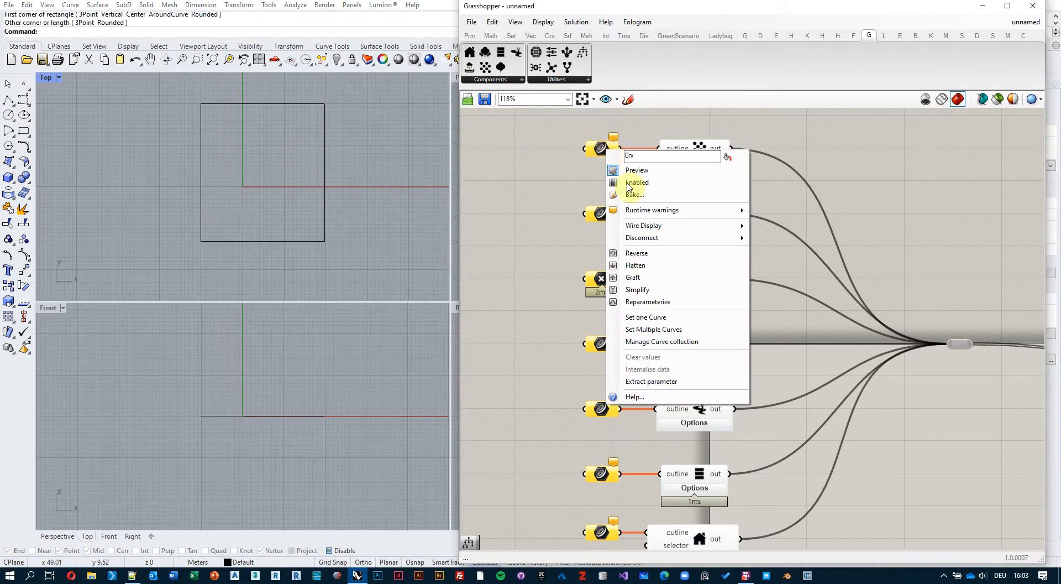
click(645, 317)
click(326, 147)
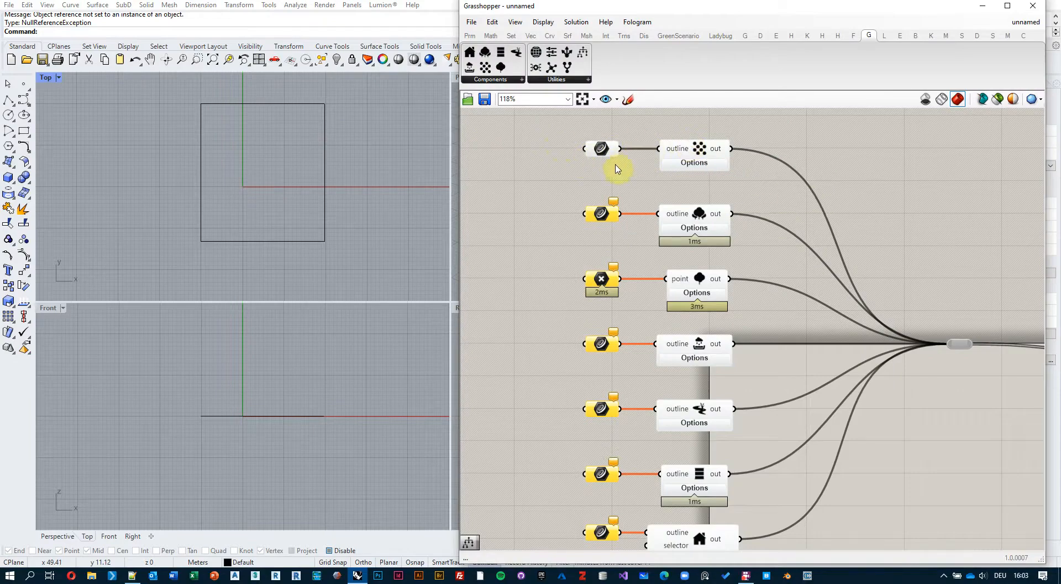
Step: Disable the six remaining landscape and building components together with their curve and point parameters
scroll(624, 166, down, 3)
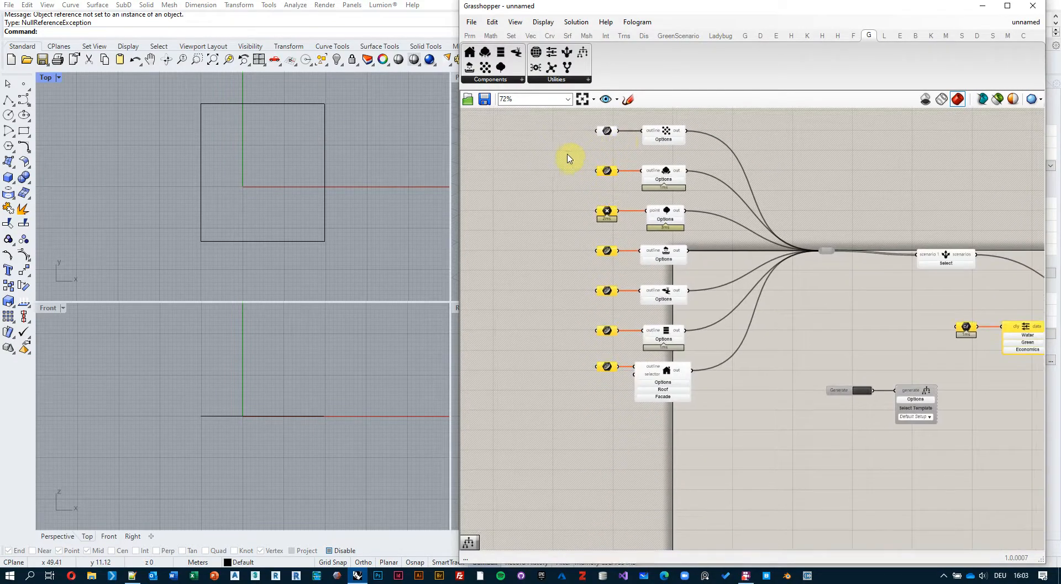
drag(560, 153, 727, 463)
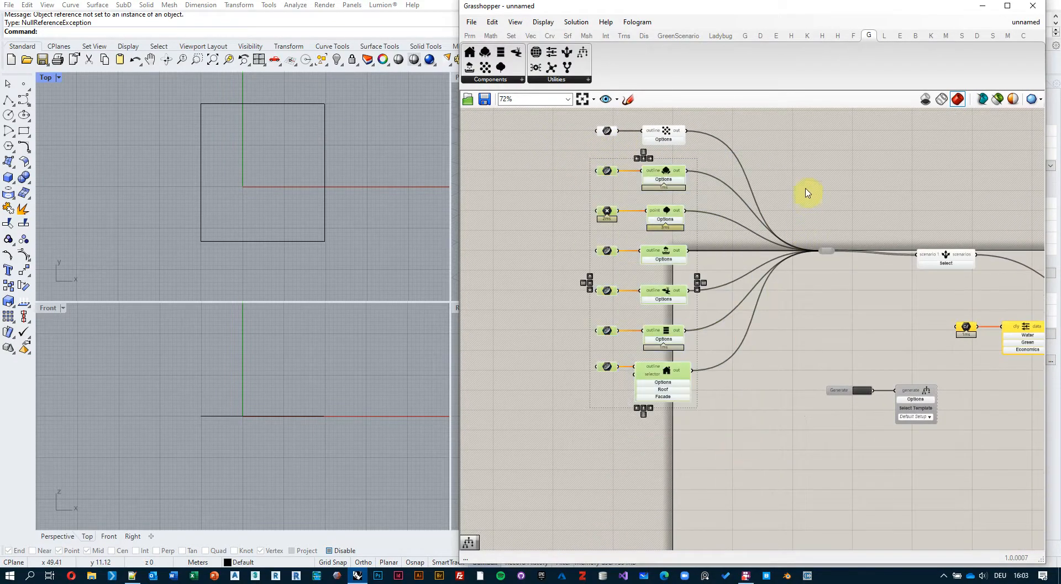
right_click(785, 141)
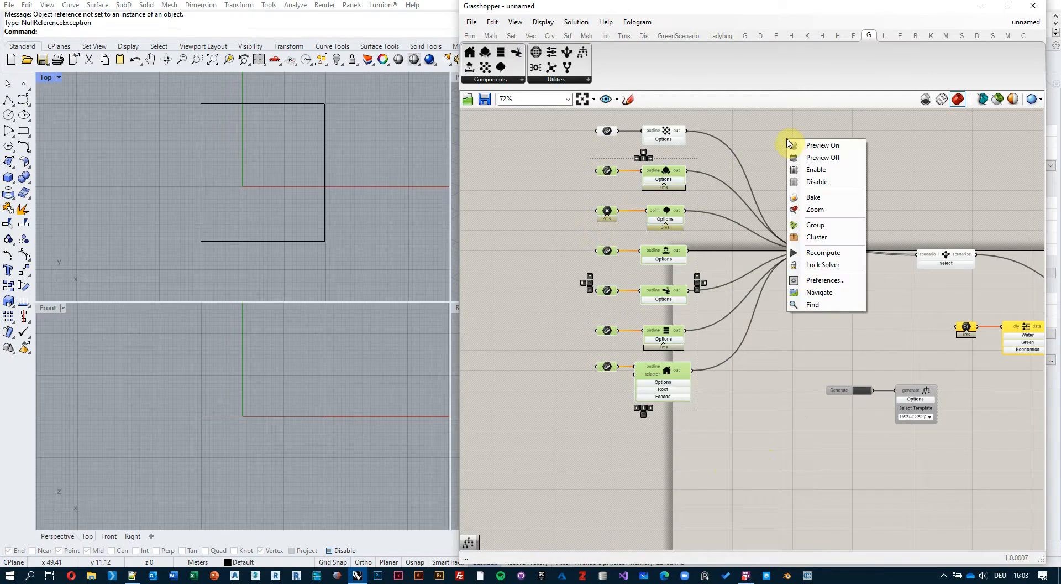
click(816, 182)
Step: Disconnect the file path parameter from the dly input of the settings component
right_drag(822, 182, 774, 161)
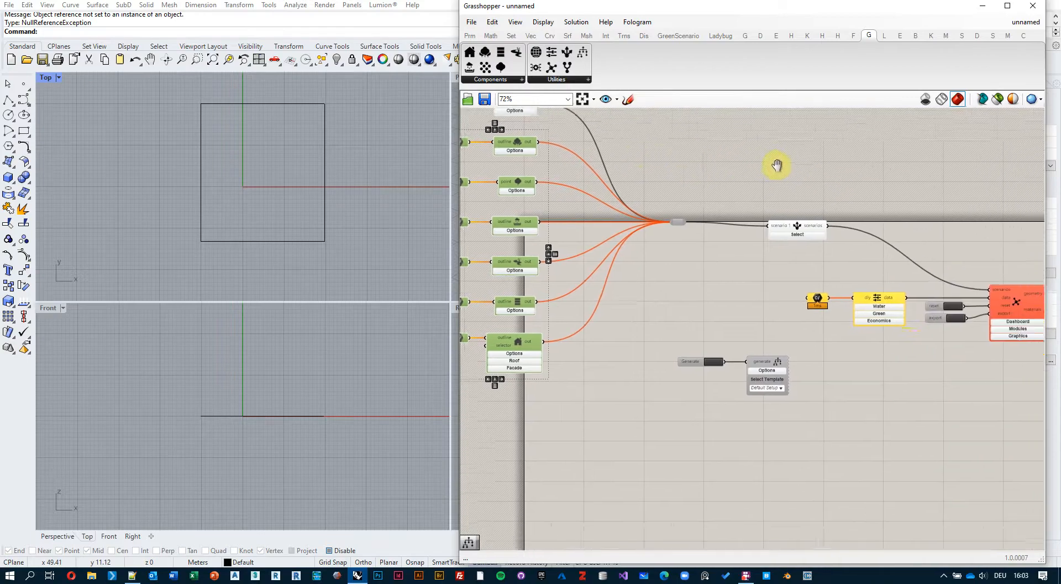
right_drag(912, 193, 781, 166)
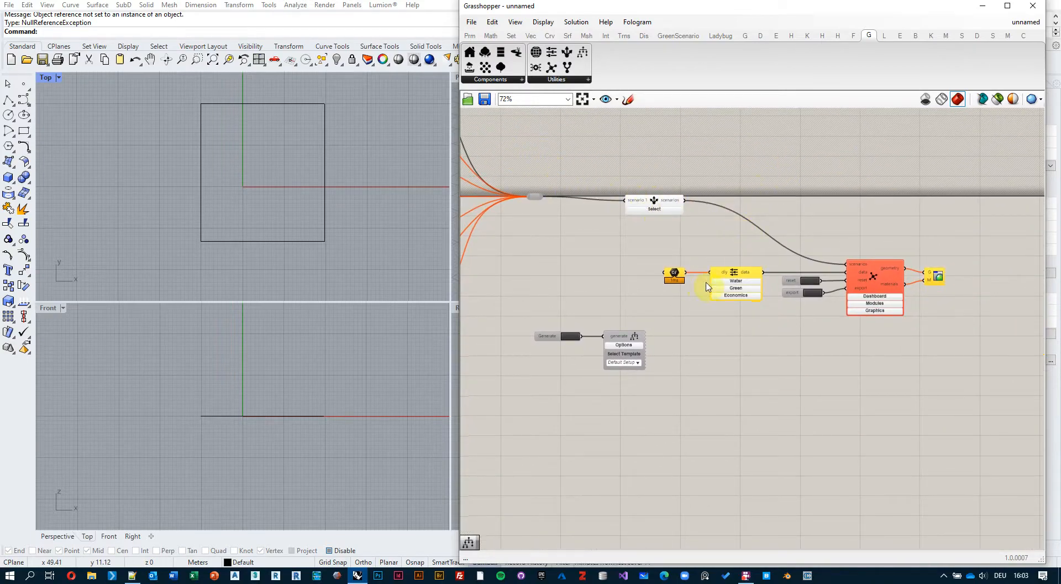
scroll(707, 287, up, 3)
scroll(774, 232, up, 1)
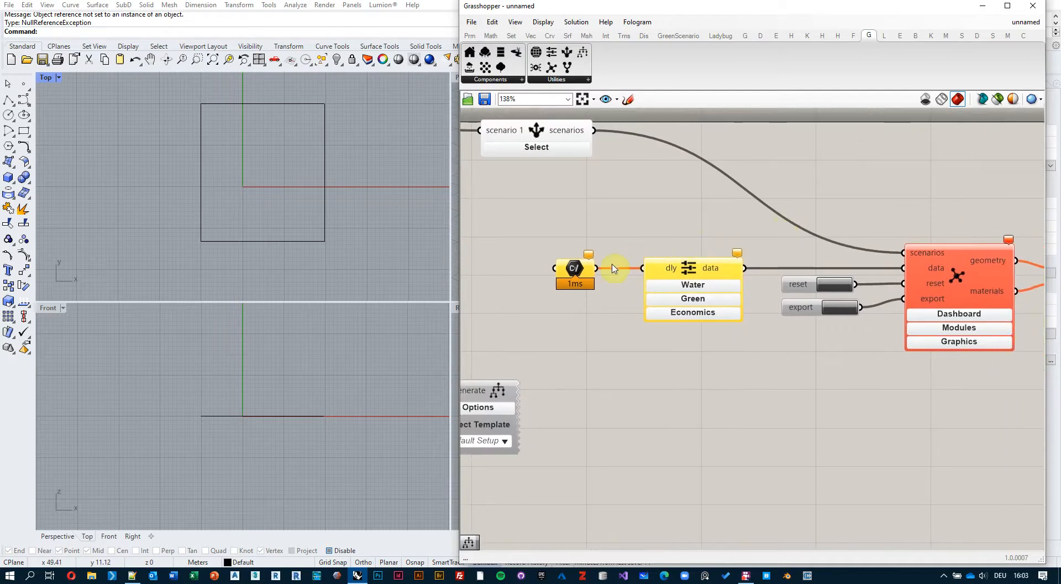
ctrl+drag(612, 268, 599, 268)
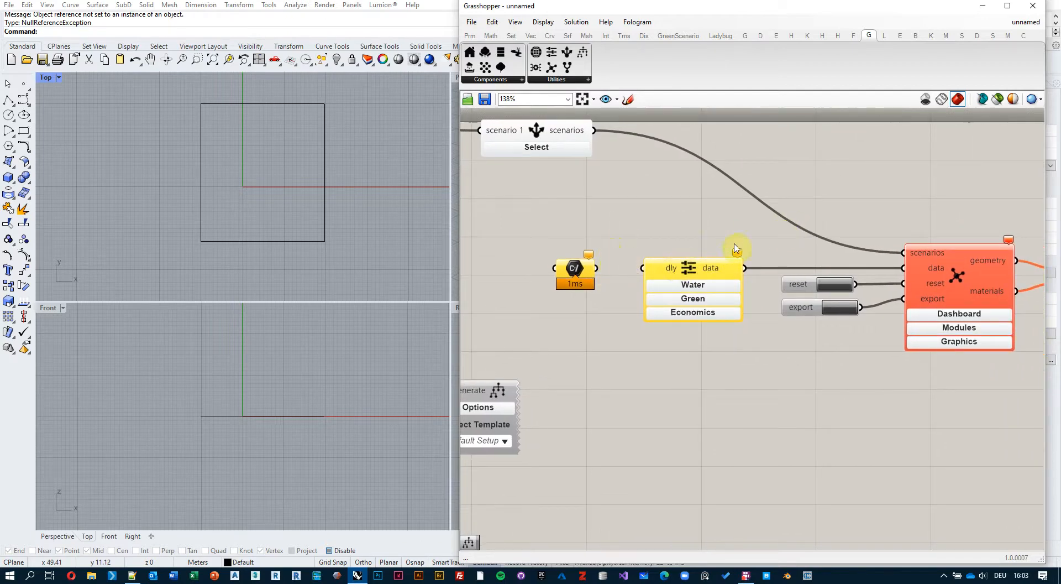
Step: Examine the runtime messages on the settings component, the file path parameter and the dashboard component
mouse_move(737, 257)
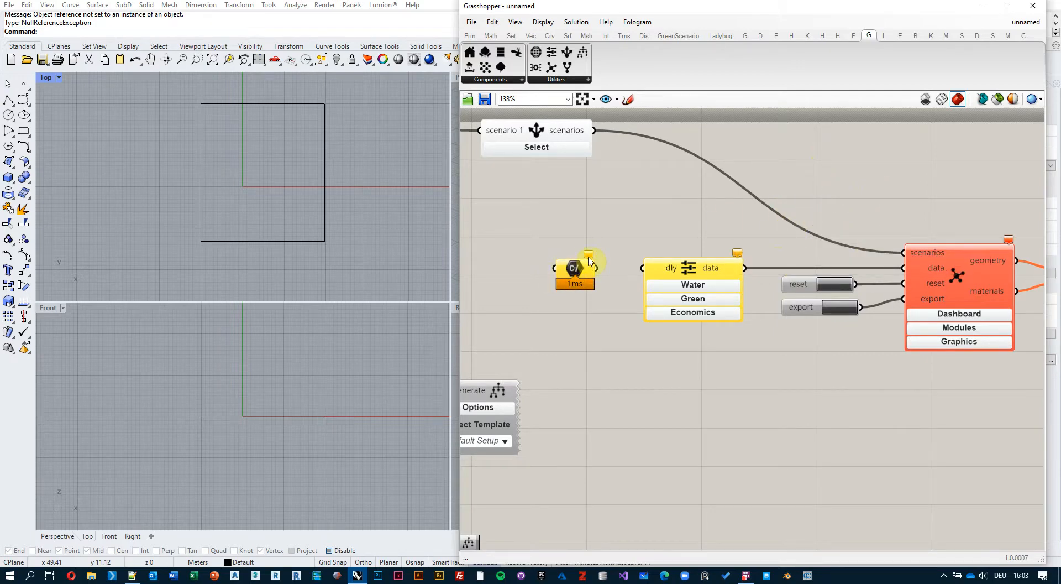
mouse_move(589, 261)
scroll(805, 182, right, 3)
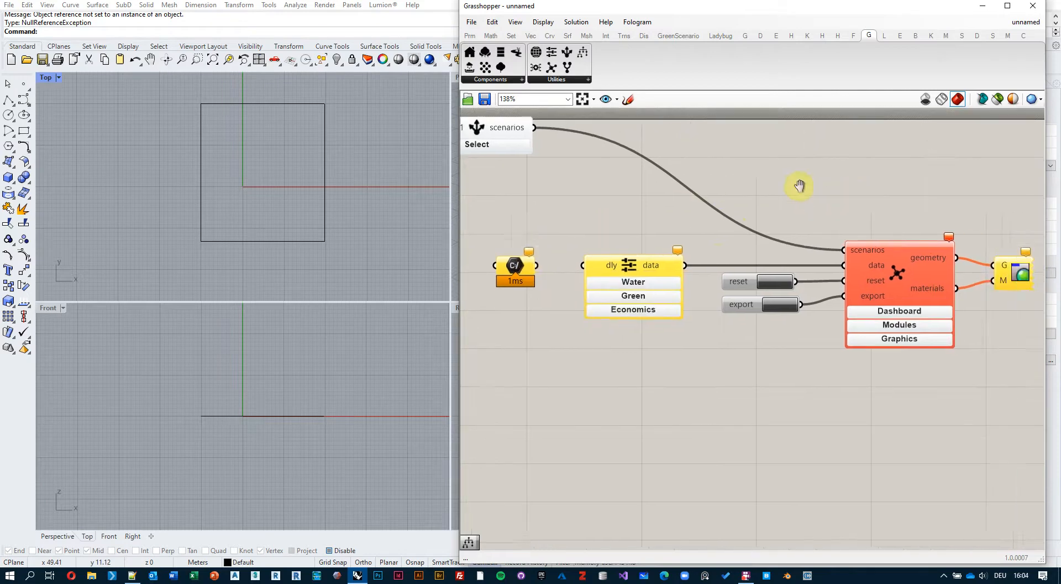
mouse_move(929, 241)
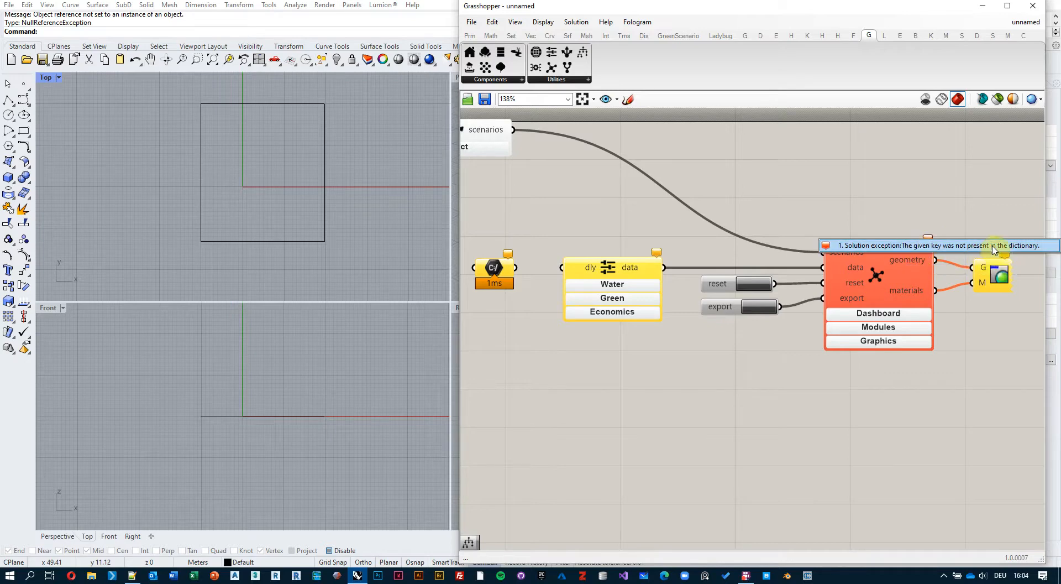
Step: Roll up the Grasshopper window and display the materials of the Rhino model
double_click(841, 14)
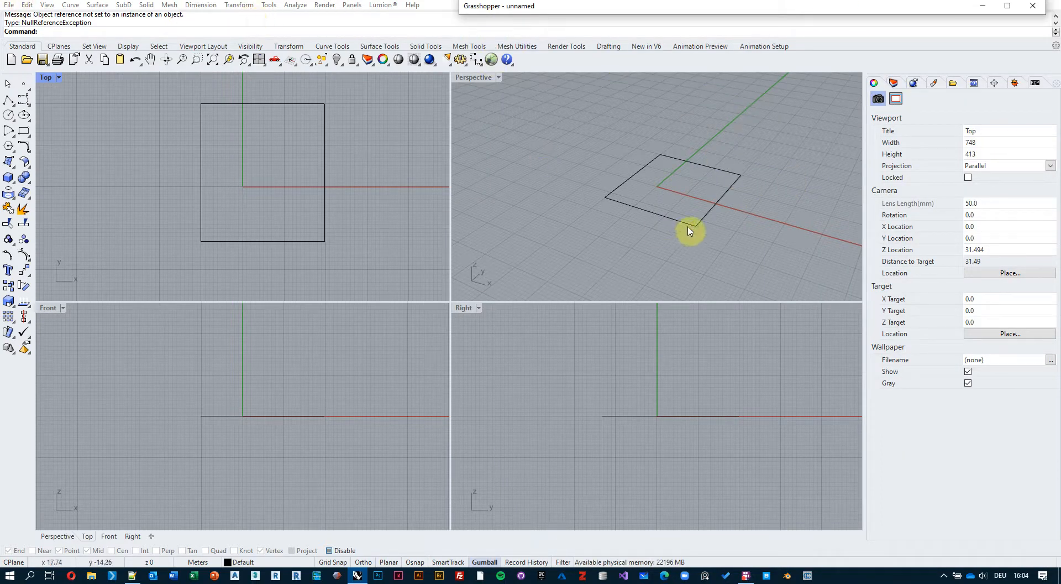
click(934, 84)
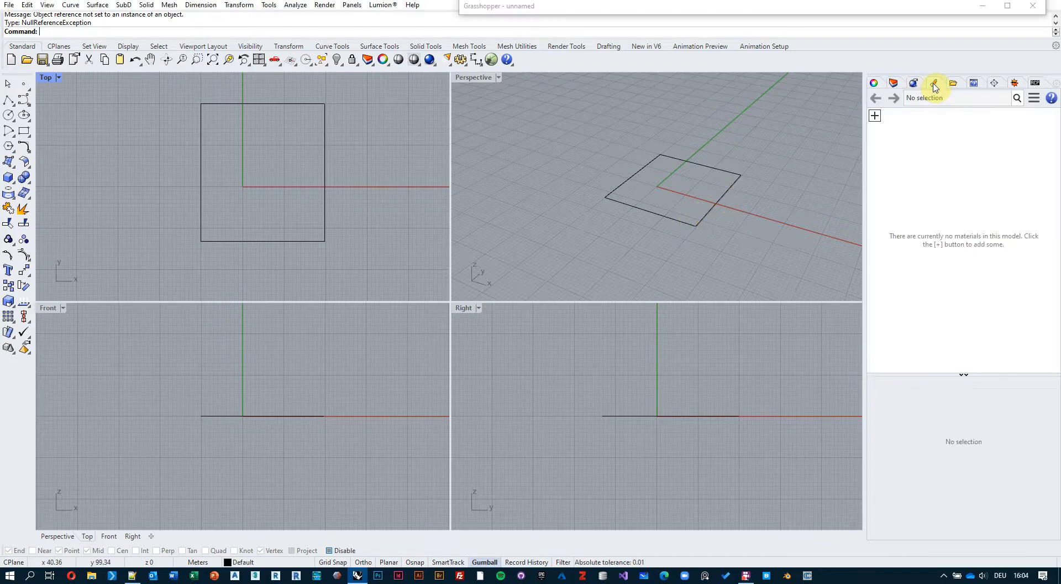
click(1056, 47)
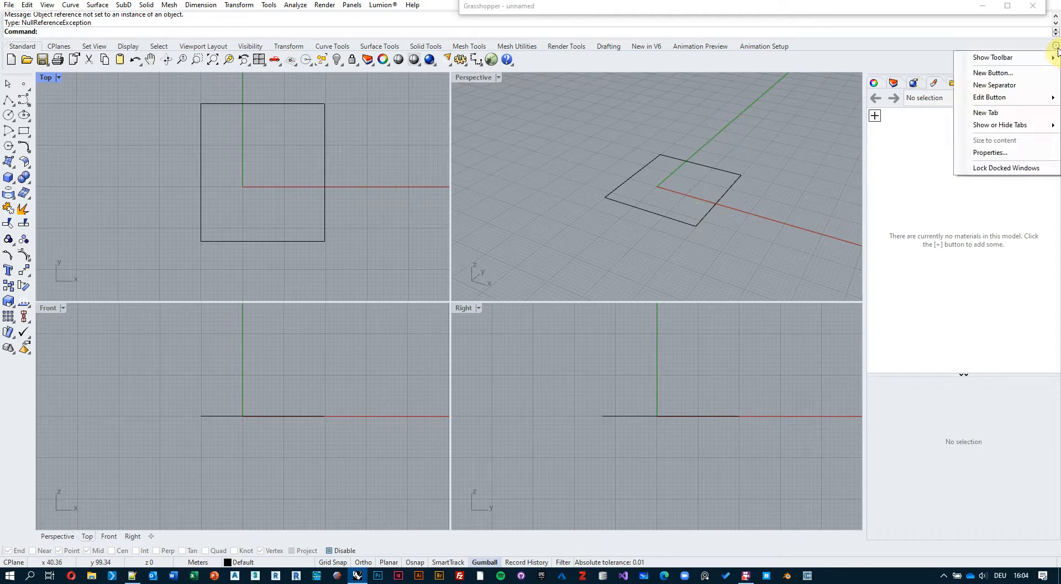
mouse_move(995, 57)
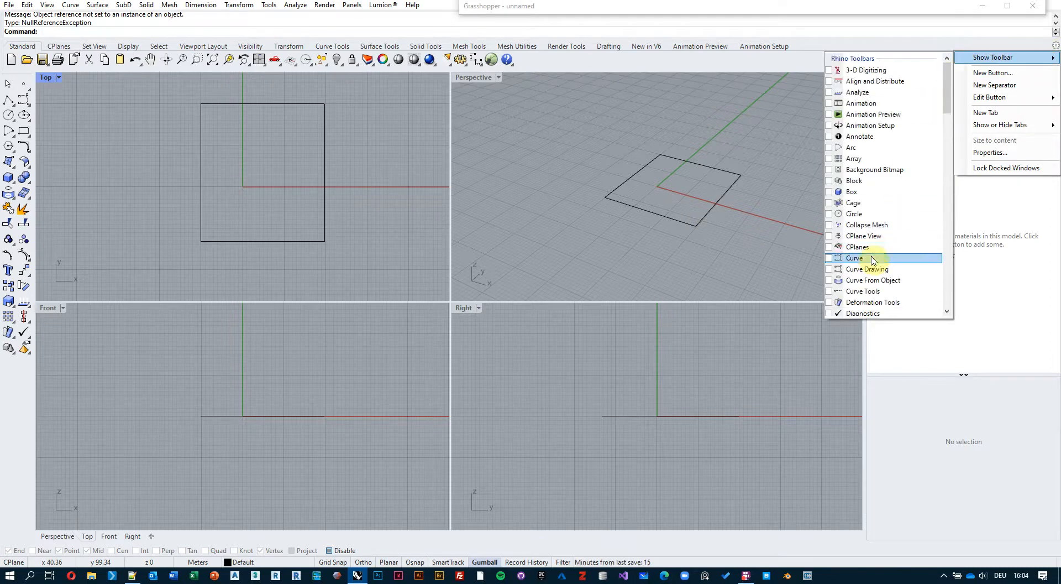
scroll(872, 260, down, 6)
scroll(872, 260, down, 9)
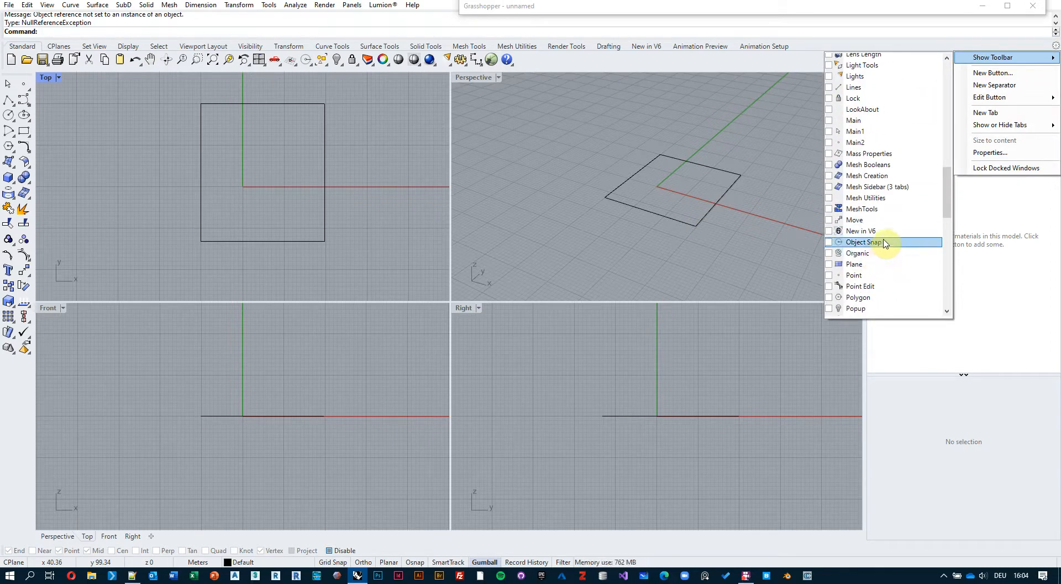
scroll(908, 221, down, 8)
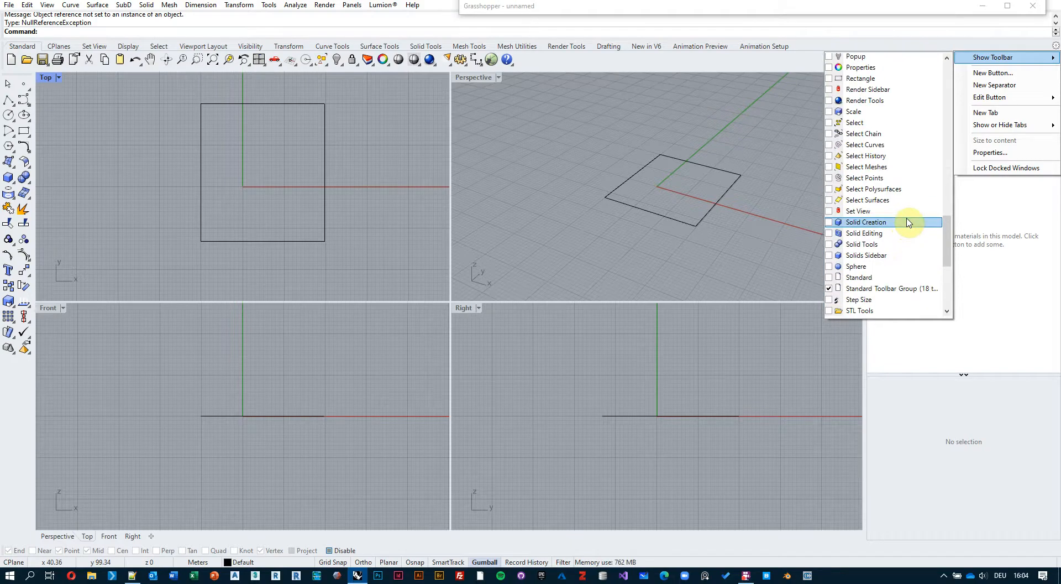
scroll(907, 222, down, 8)
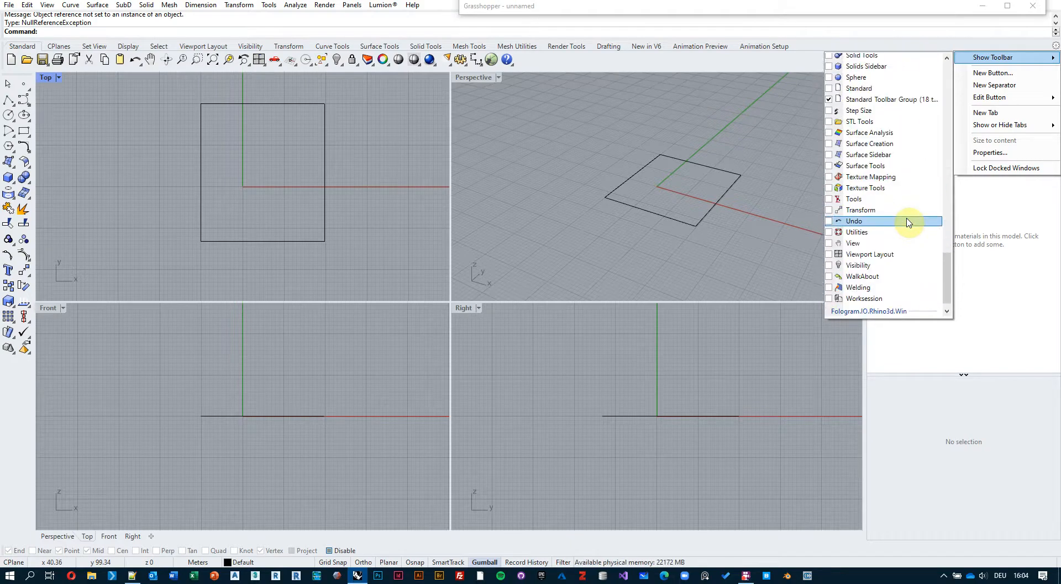
scroll(908, 221, up, 7)
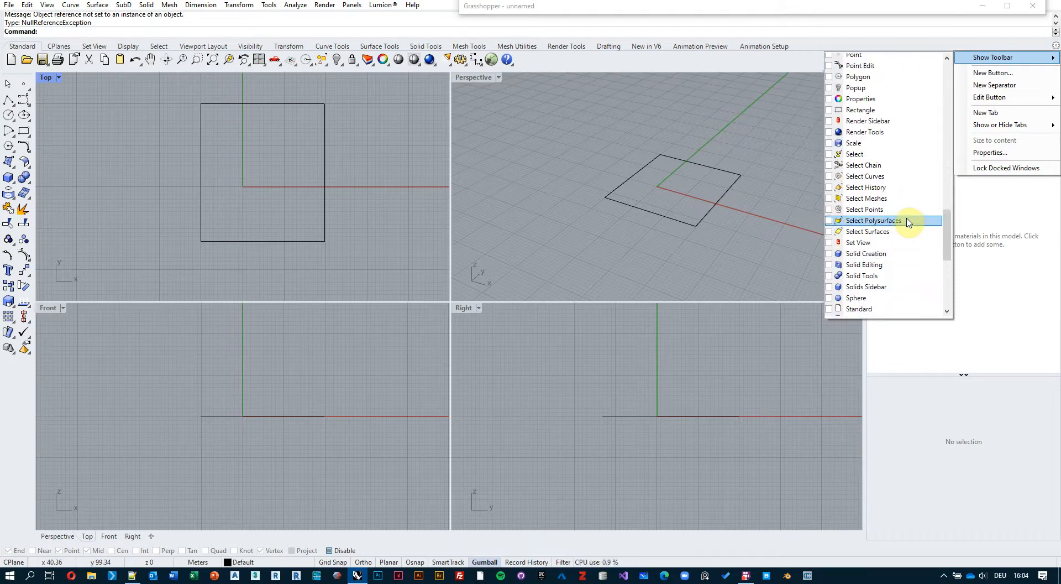
scroll(908, 222, up, 5)
scroll(908, 222, up, 3)
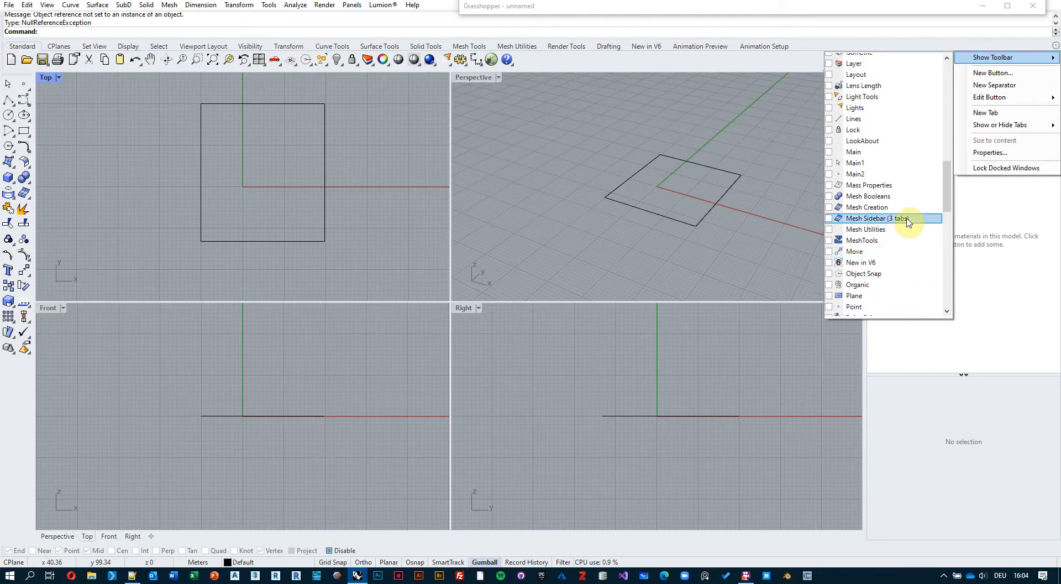
scroll(908, 222, up, 15)
scroll(901, 222, down, 20)
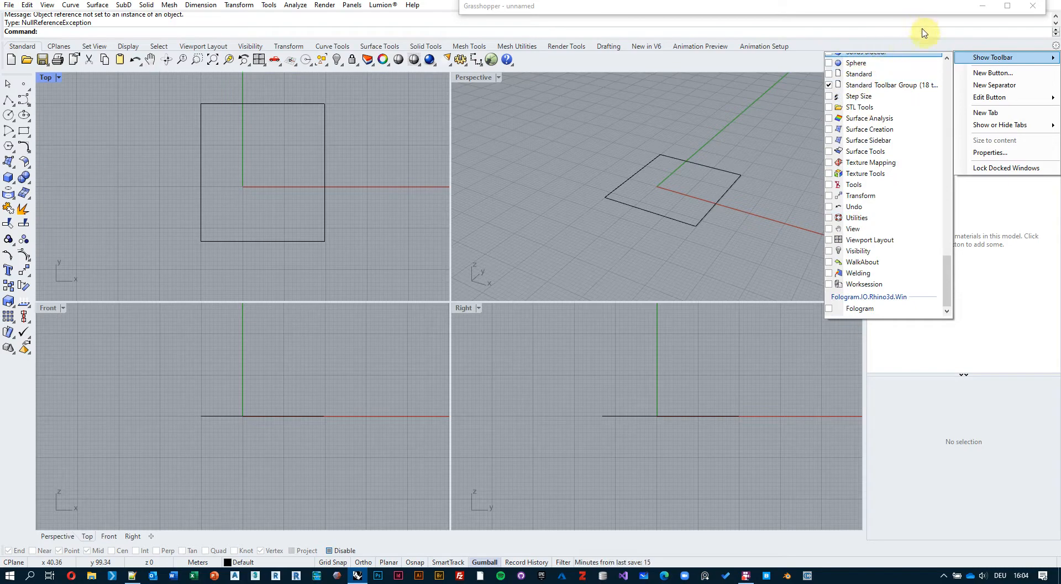
click(903, 30)
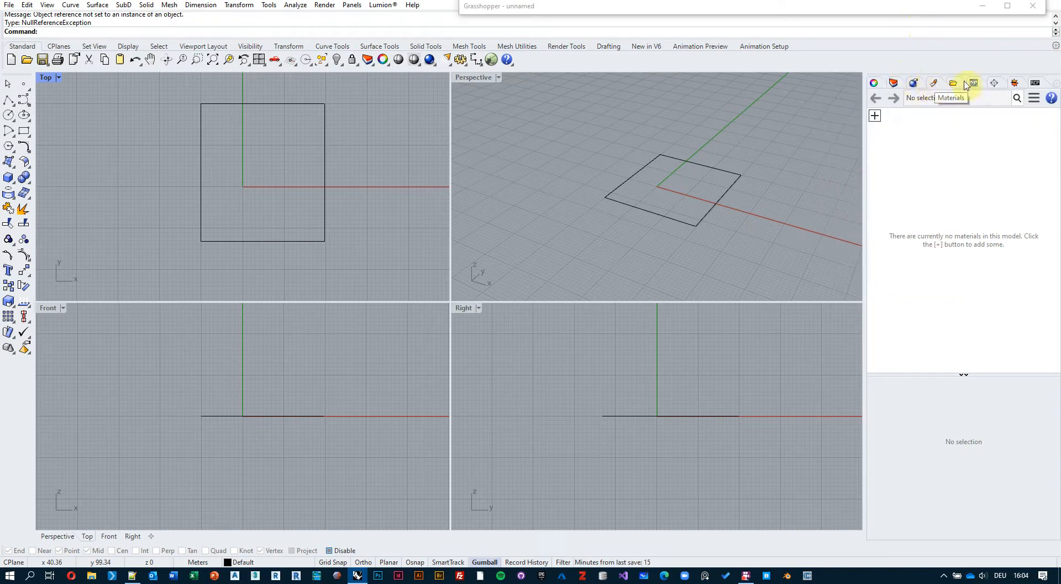
Step: Hide the Materials panel in Rhino and show it again
click(1056, 85)
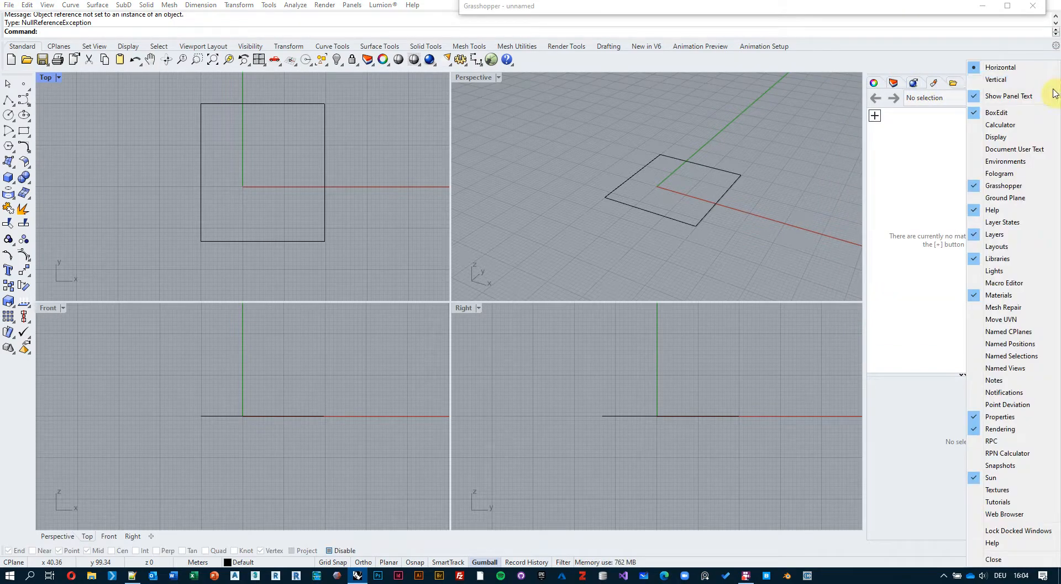
click(1010, 296)
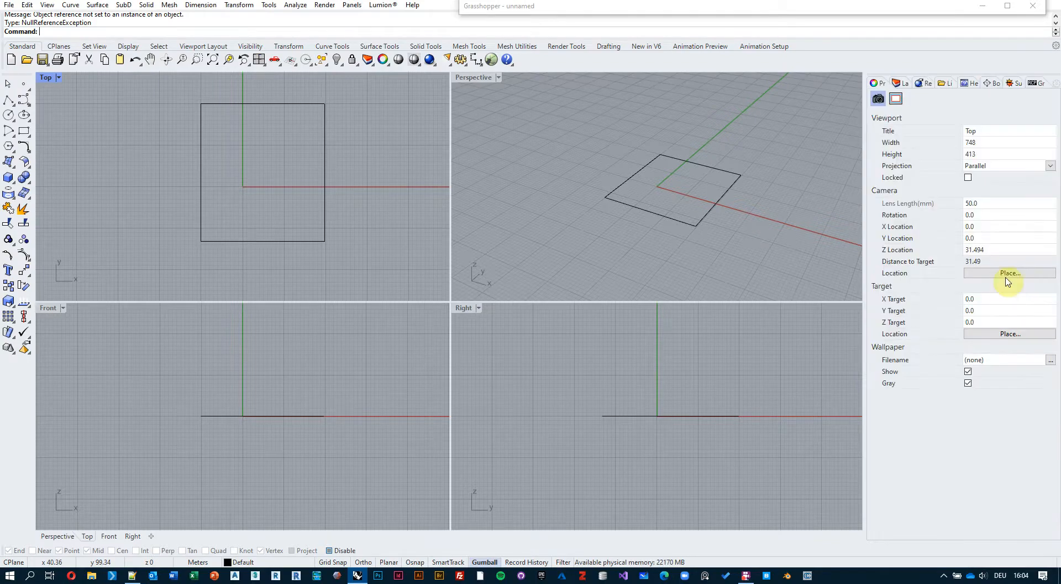
click(1056, 85)
click(1009, 297)
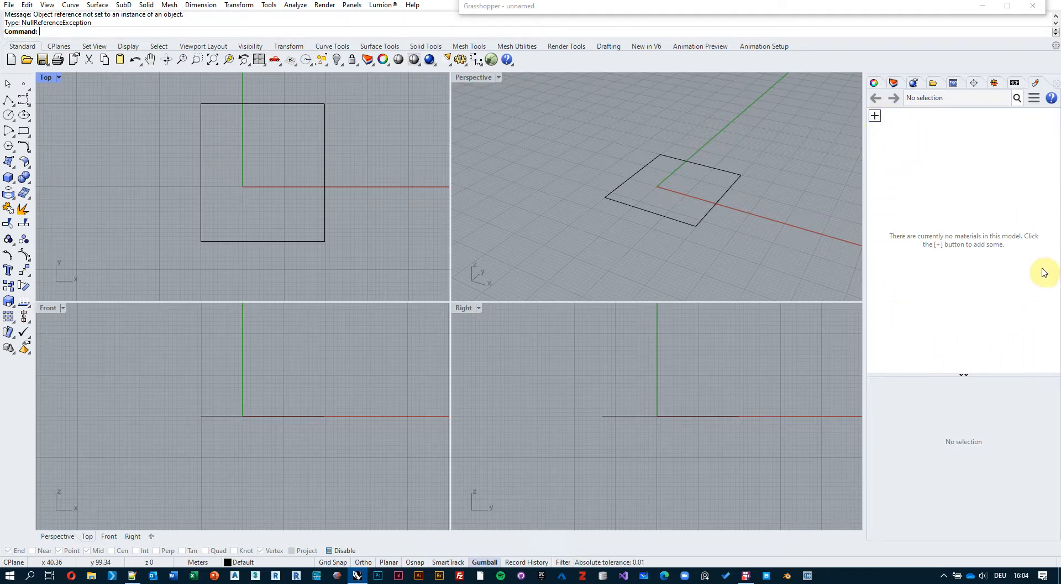
Step: Expand the rolled-up Grasshopper window, move it clear of the materials list and bring the template generator component into view
double_click(657, 6)
scroll(687, 237, down, 5)
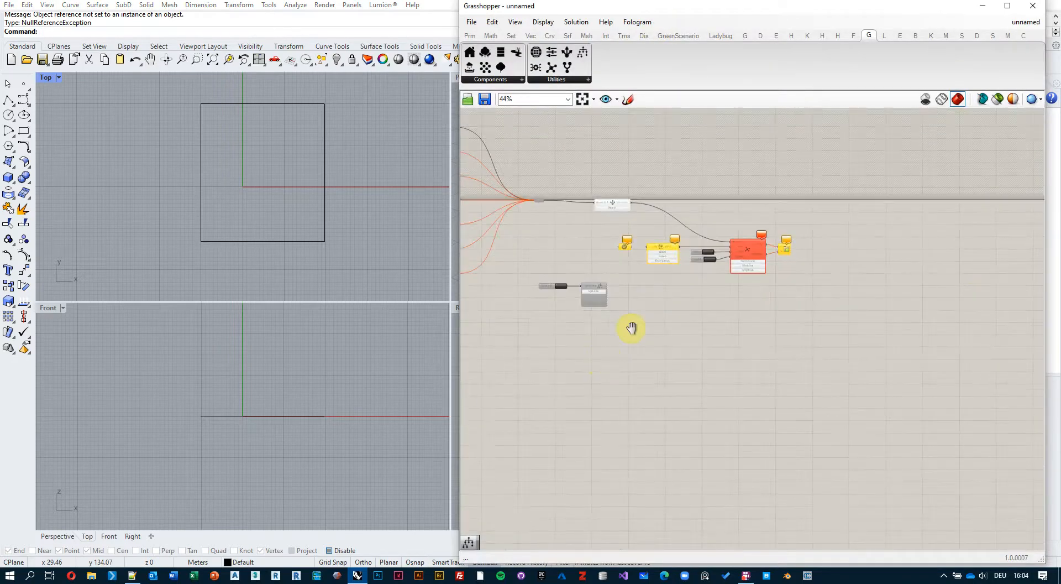
scroll(651, 260, up, 8)
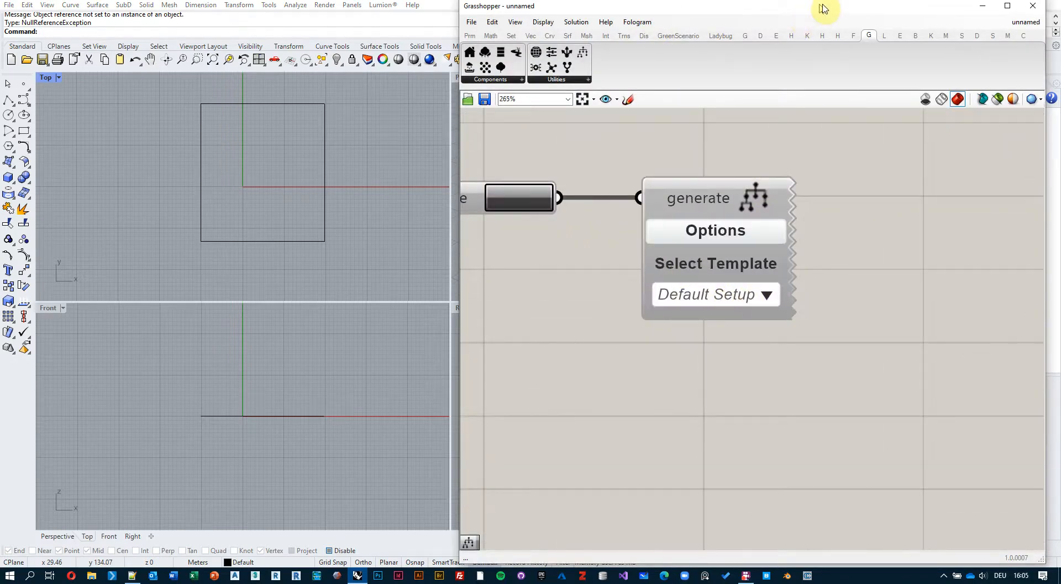
drag(824, 8, 629, 12)
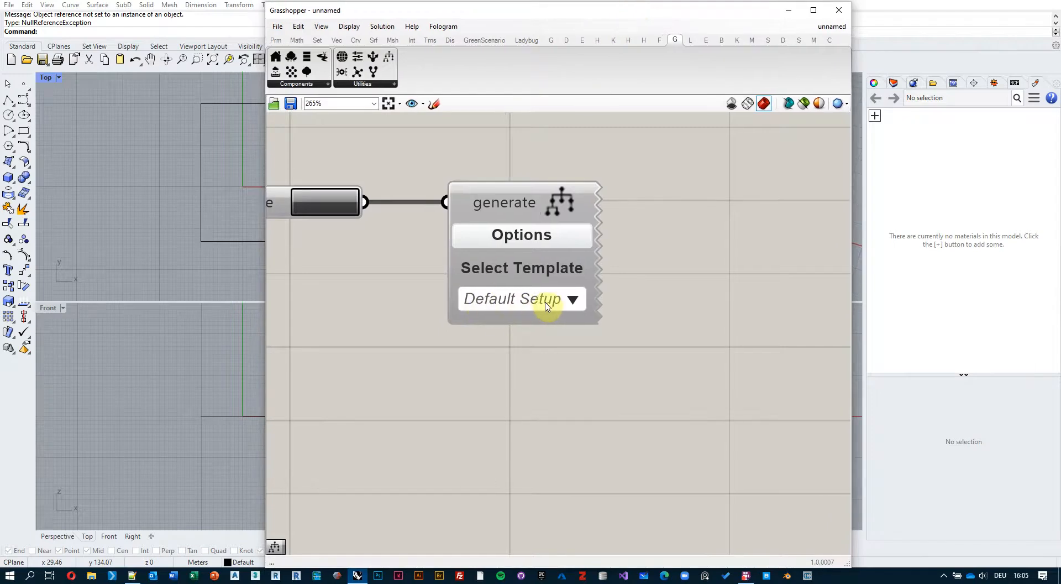
right_drag(667, 293, 714, 296)
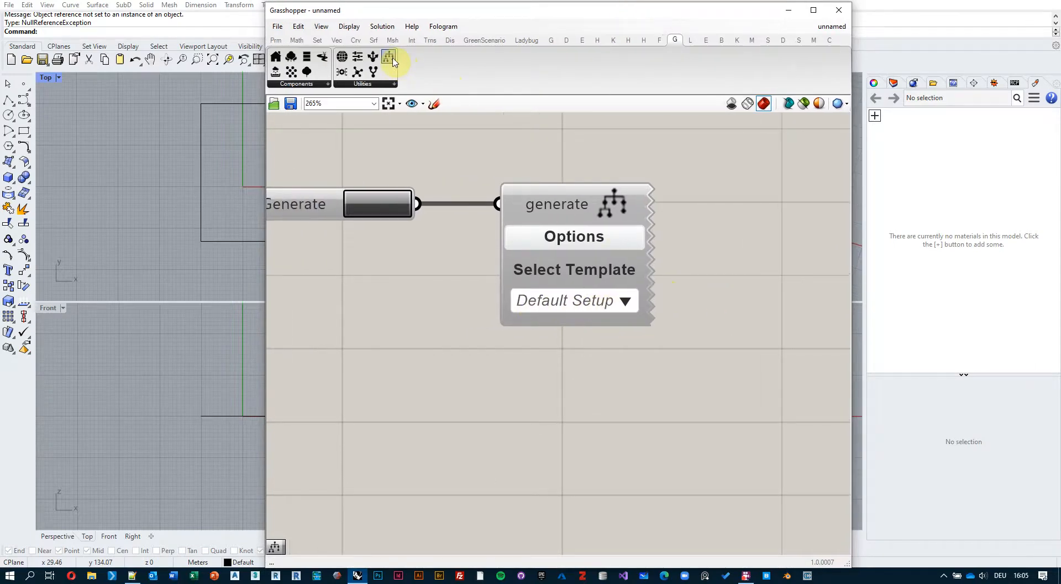
Step: Set the template generator to Materials, generate the GreenScenario materials and look over them in the materials list
click(597, 301)
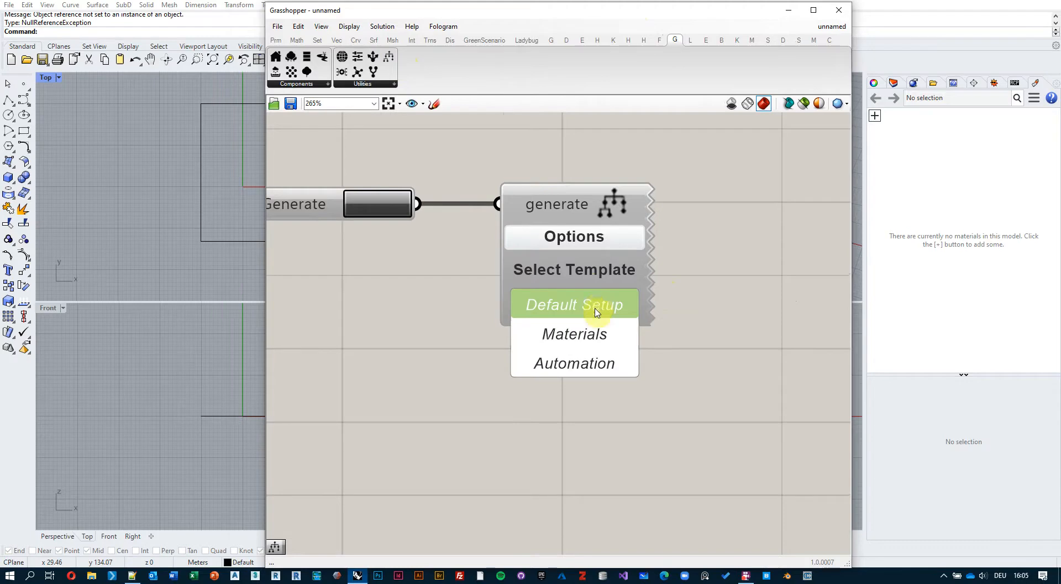
click(600, 342)
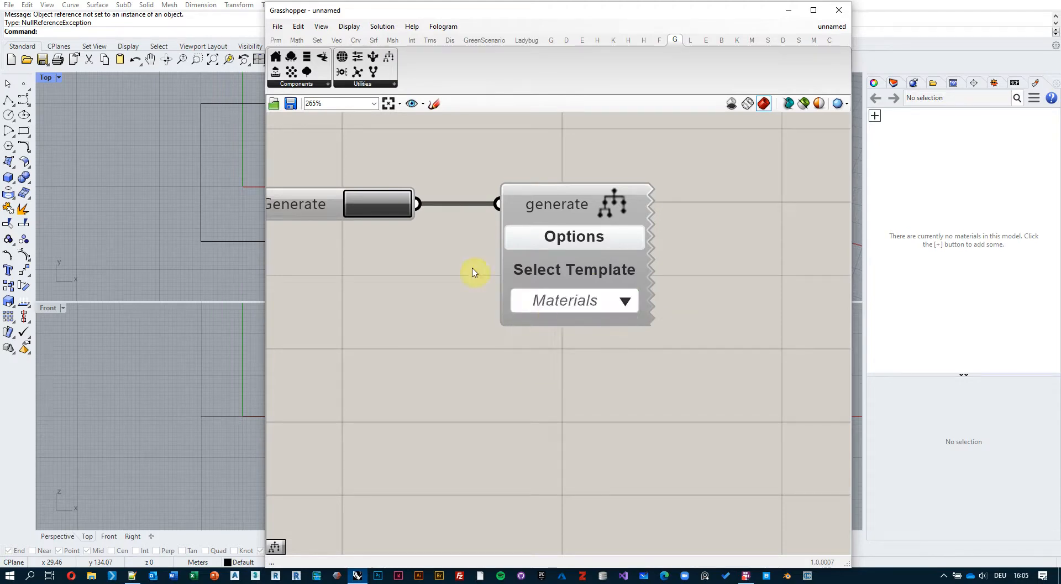
click(368, 204)
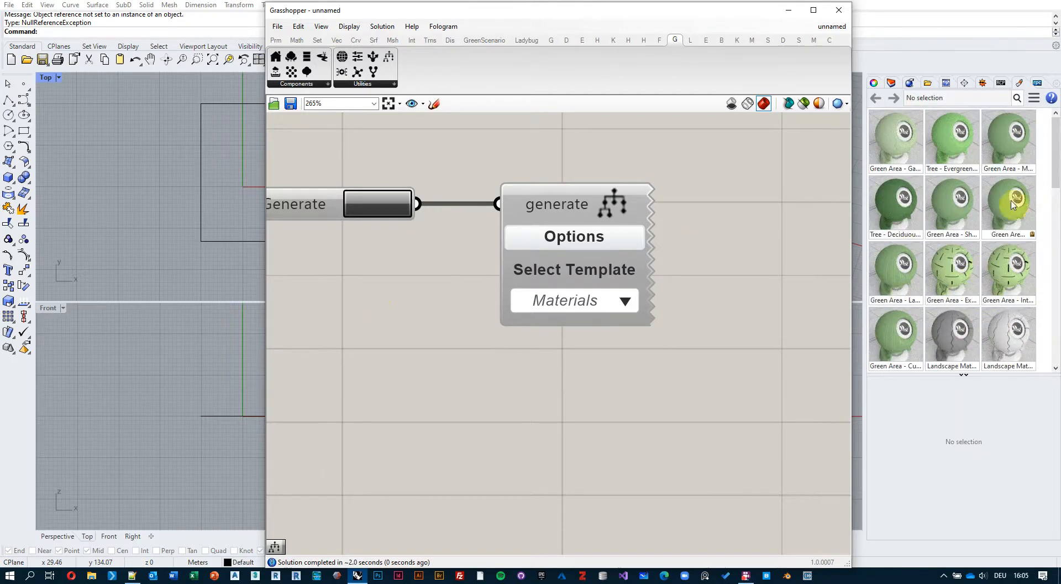
mouse_move(1055, 147)
mouse_down()
mouse_move(1048, 312)
mouse_move(1052, 138)
mouse_up()
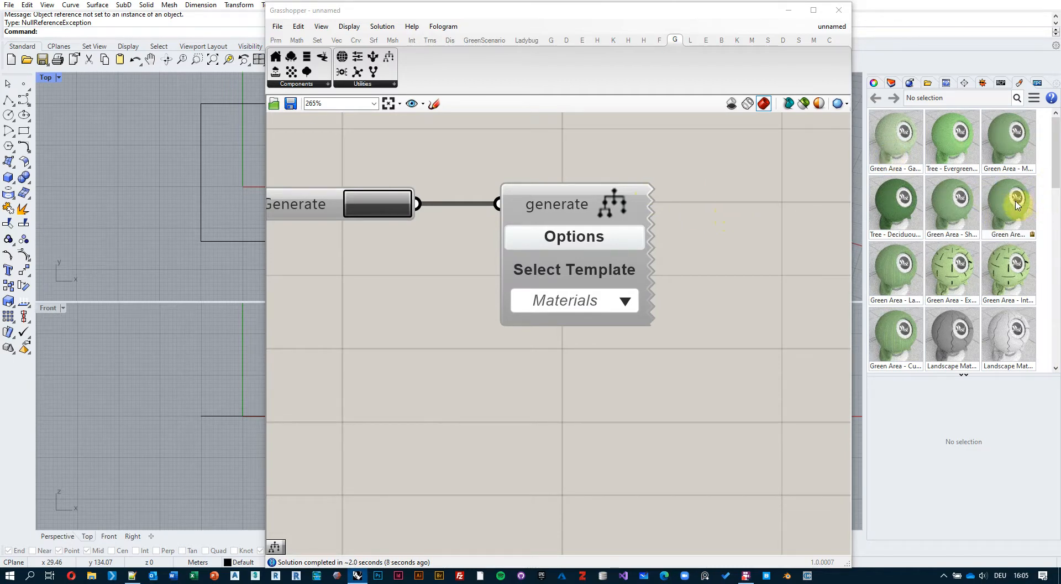
Step: Delete the template generator with its Generate button and move the Grasshopper window back off the Top viewport
drag(705, 161, 325, 384)
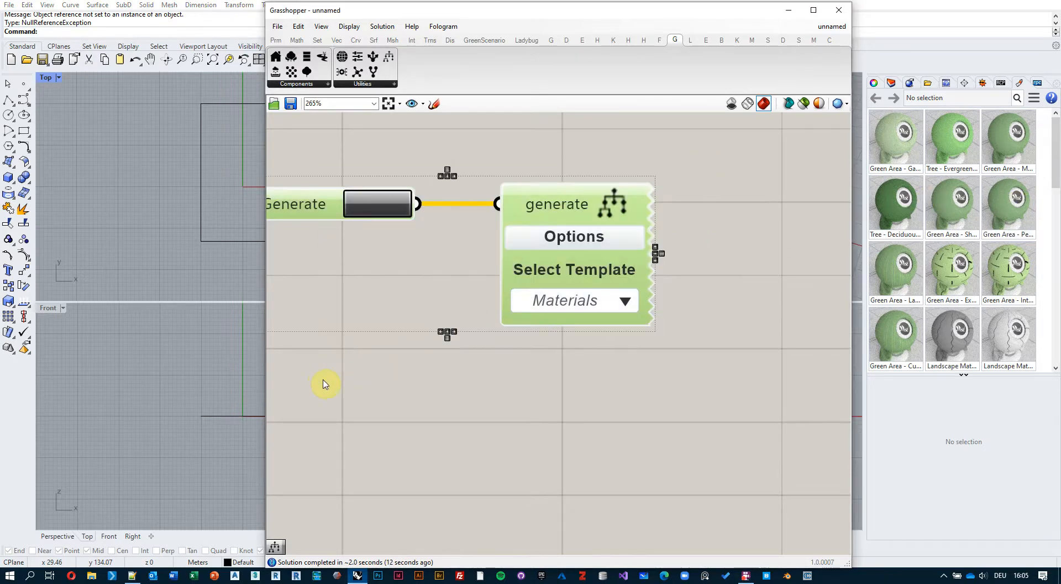
key(Delete)
scroll(564, 272, down, 8)
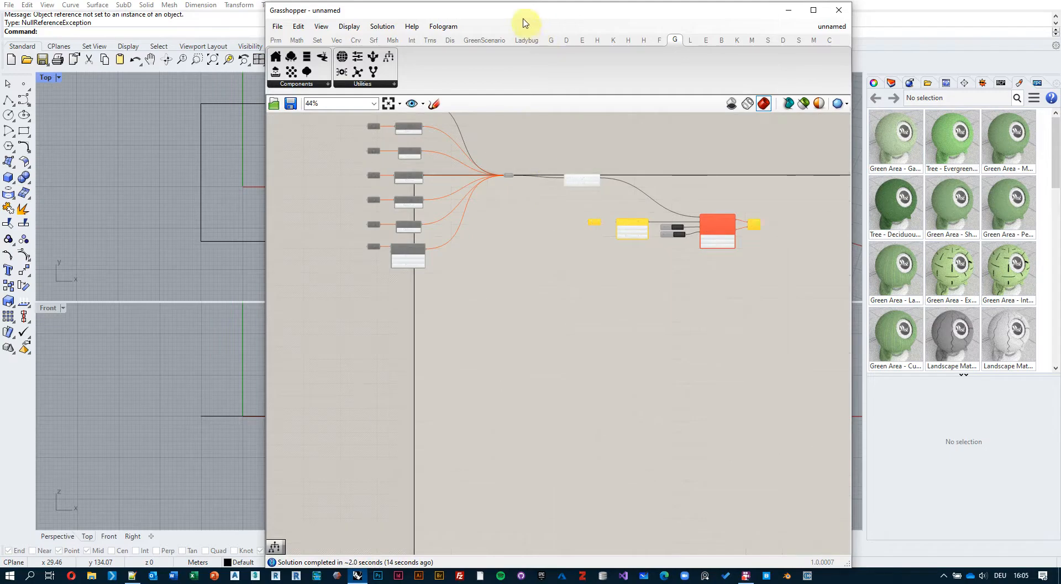
drag(525, 23, 723, 26)
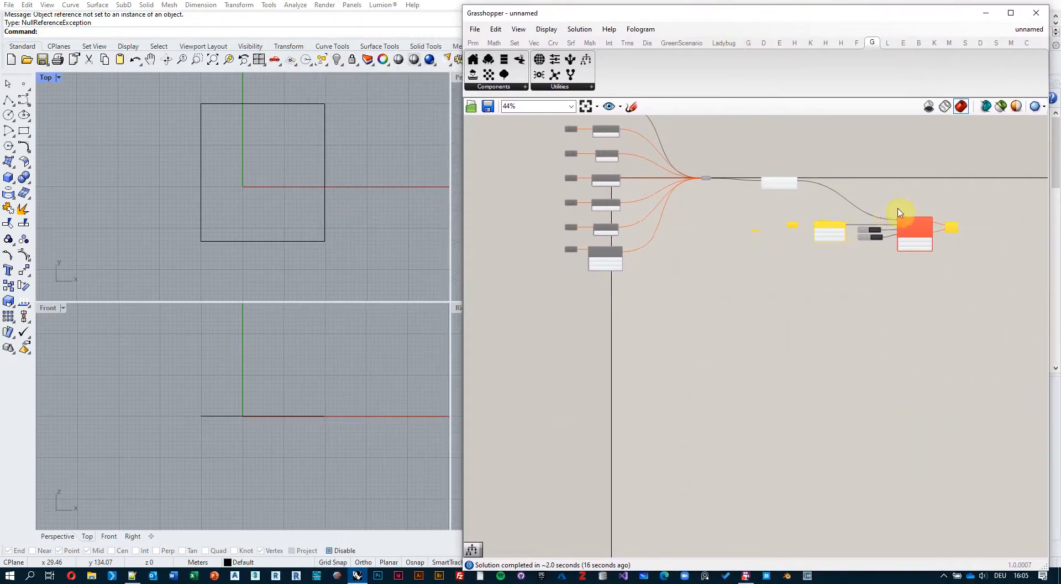
Step: Narrow the Grasshopper window and maximize the Perspective viewport, framing the outlined surface beside the dashboard overlay
scroll(898, 212, up, 6)
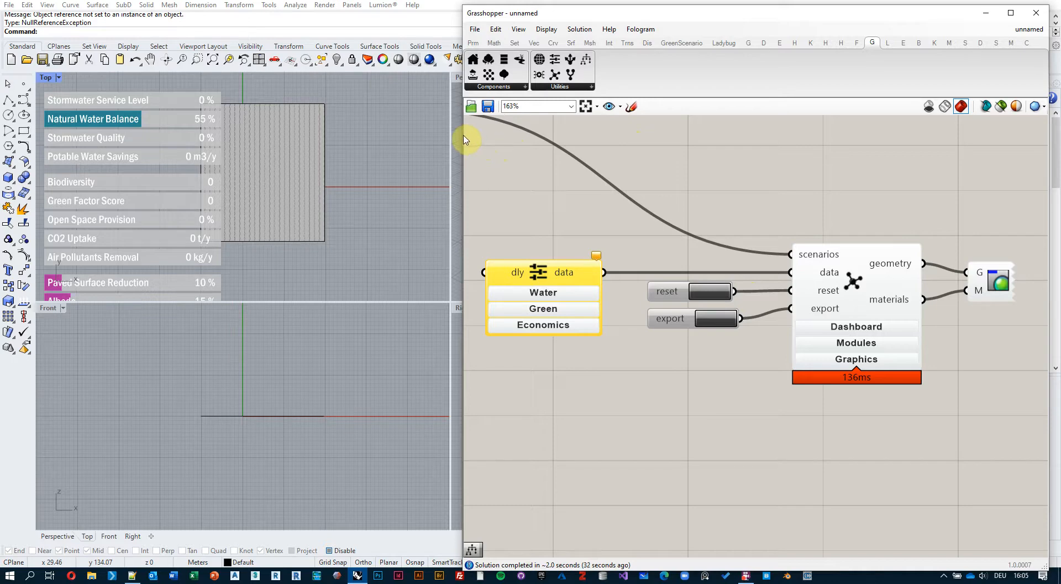
drag(462, 135, 517, 130)
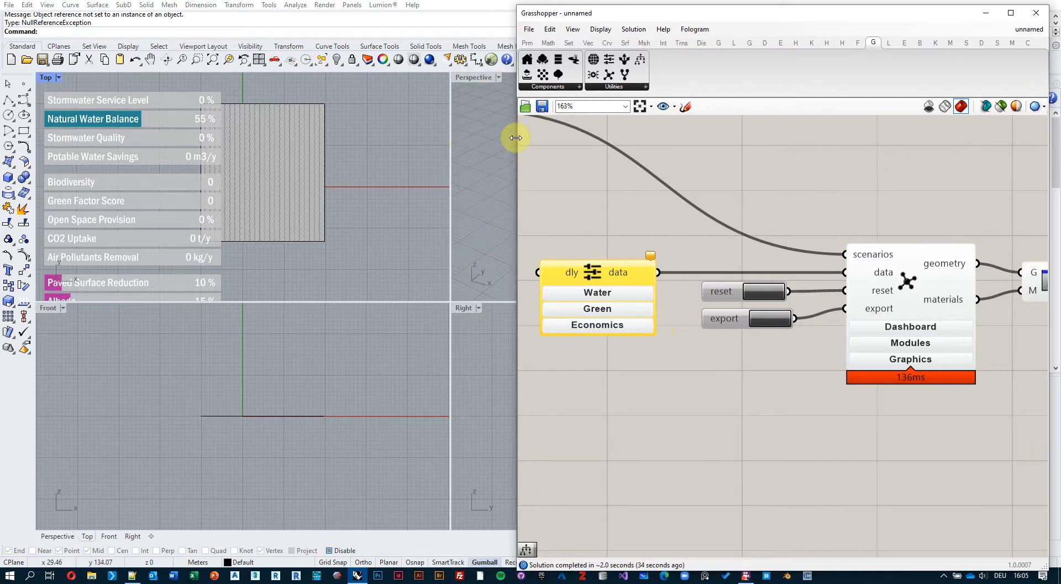
double_click(469, 80)
right_drag(343, 184, 390, 192)
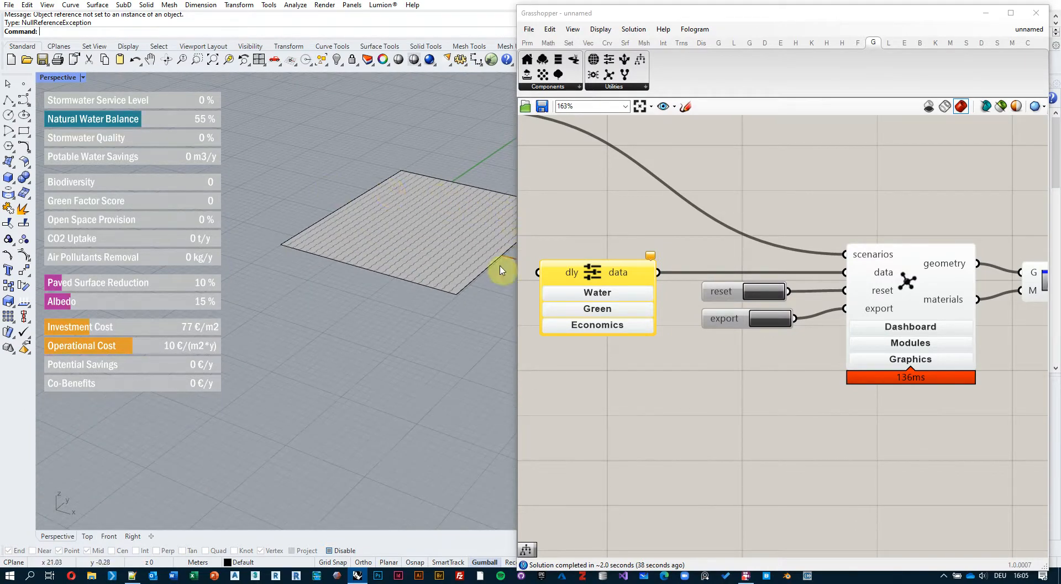
right_drag(390, 234, 409, 249)
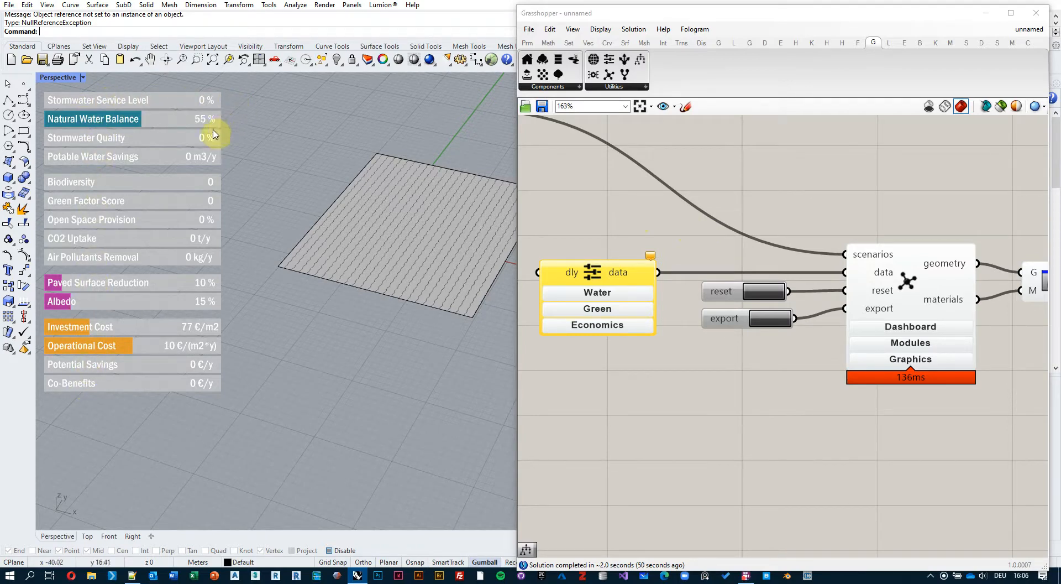
Step: Expand the Natural Water Balance and Stormwater Service Level indicators in the dashboard overlay
click(126, 121)
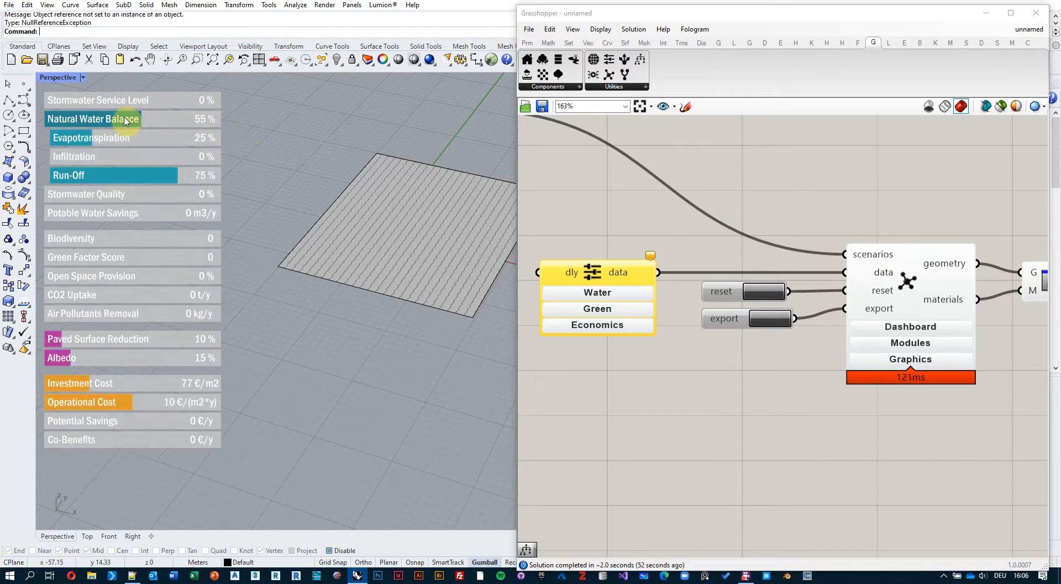
click(155, 100)
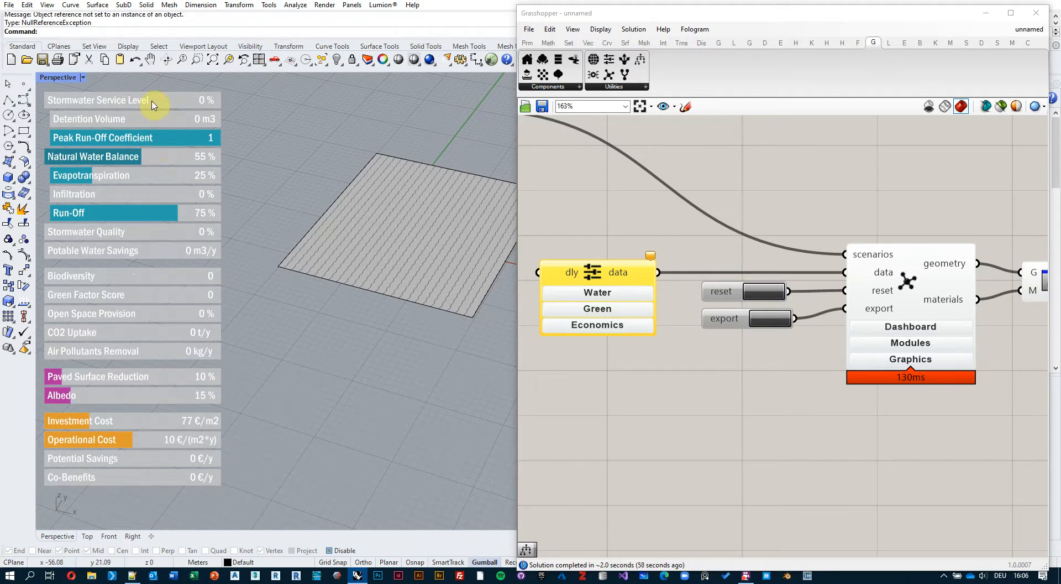
scroll(728, 178, down, 7)
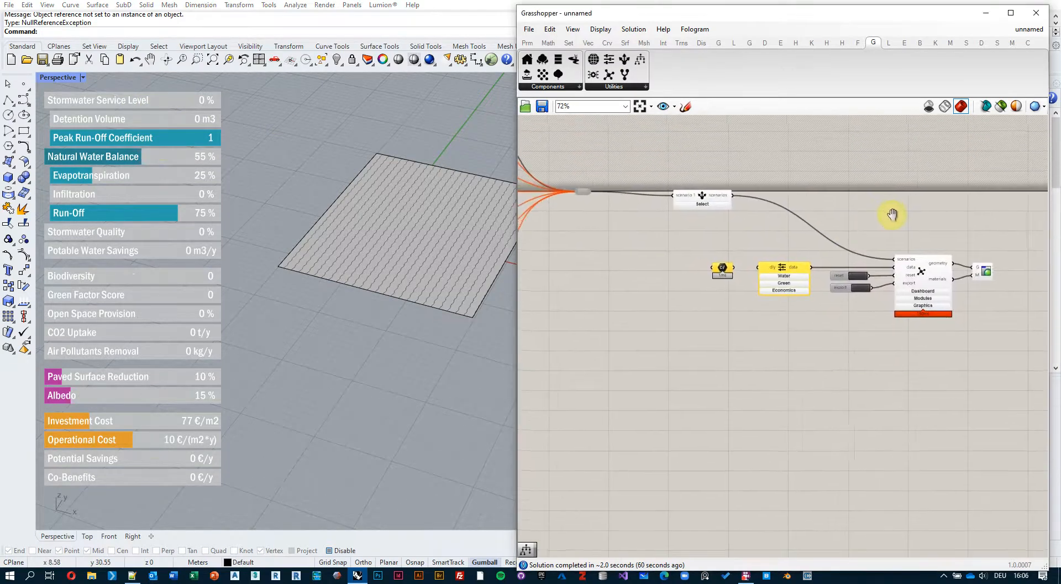
scroll(790, 194, up, 2)
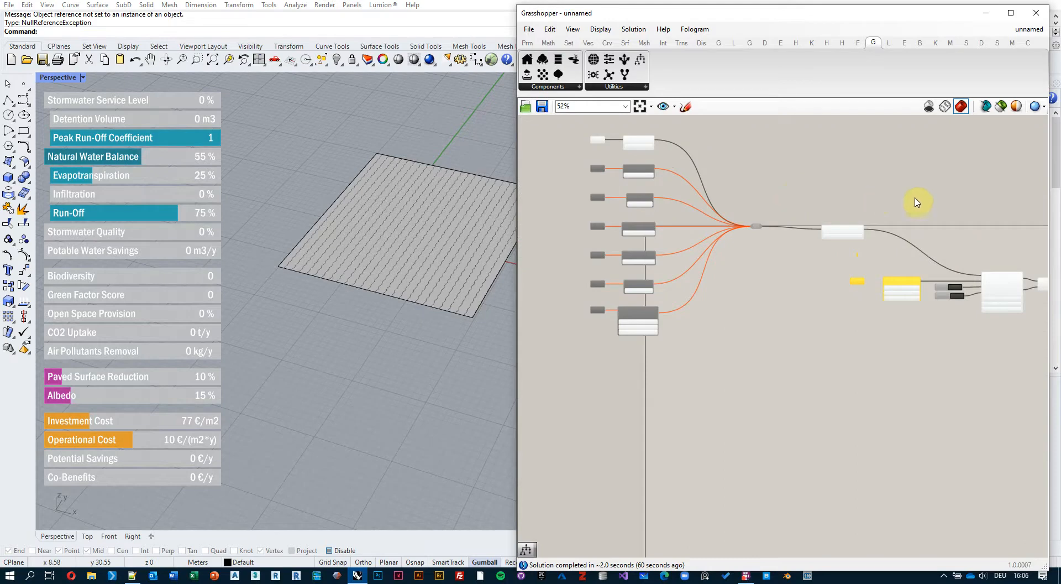
right_drag(916, 202, 885, 198)
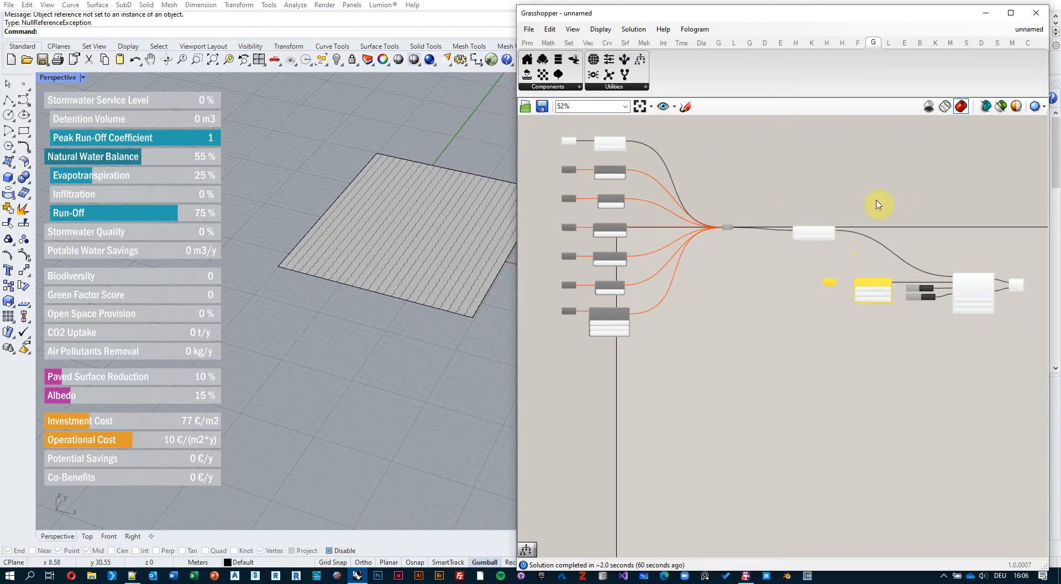